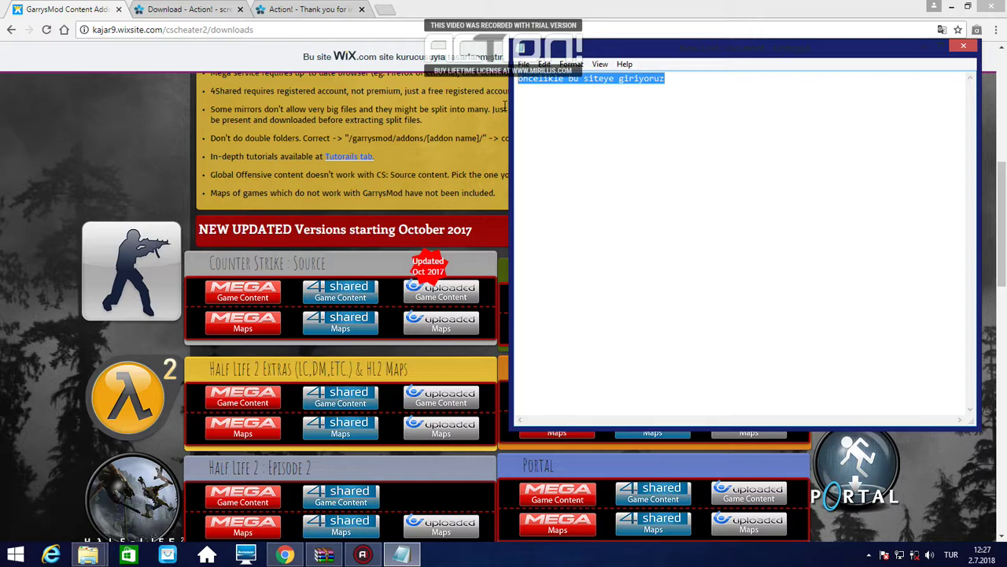
- Replace the note's text with "bu siteyi alta koyacagım" and bring the GarrysMod content page's web address into focus
type("Bu")
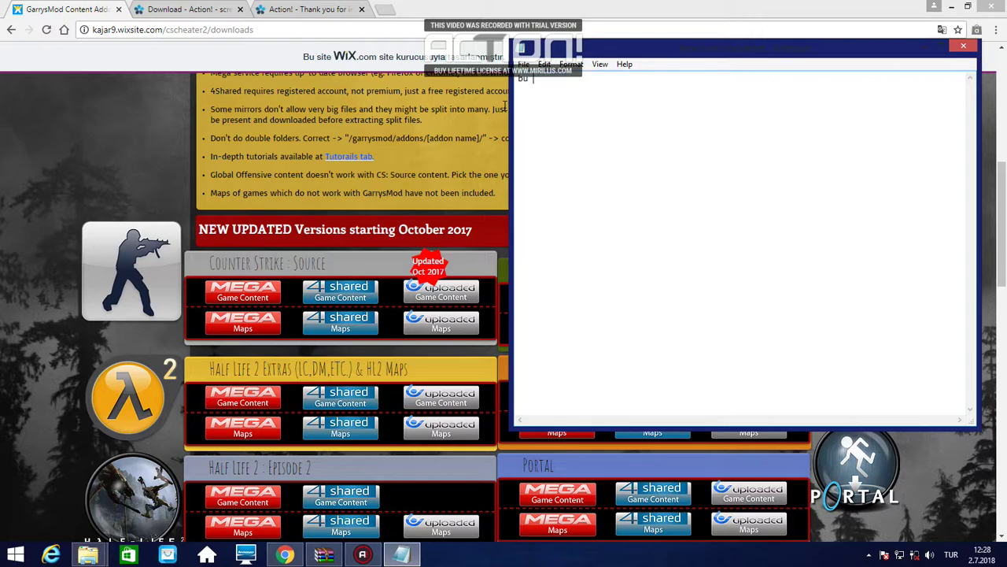
type(" siteyi alta koyacagım")
left_click(299, 27)
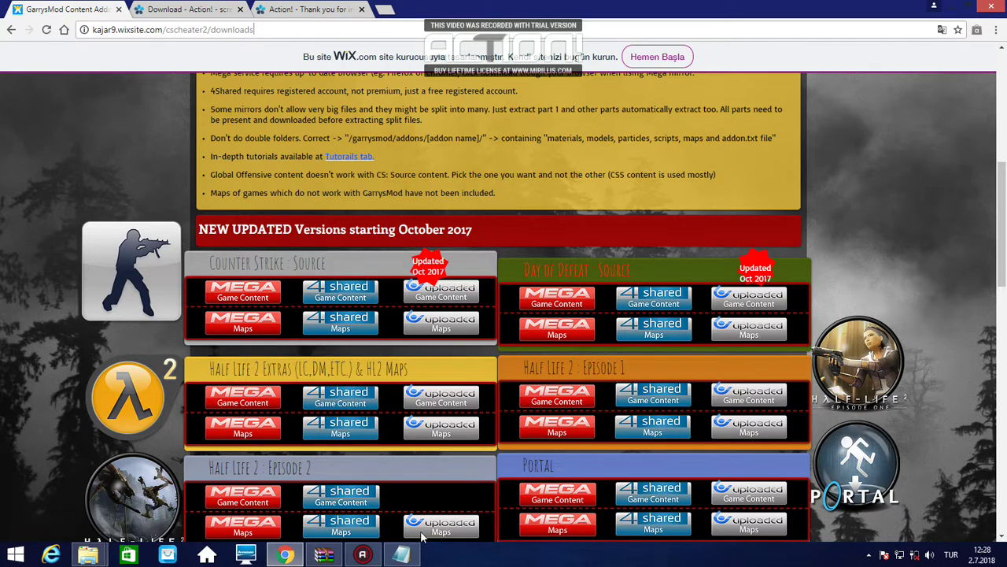
- Return to Notepad and replace the note with "daha sonra cs sourceden maps ve game content dosyalarını ındırecegız"
left_click(401, 554)
key("ctrl+a")
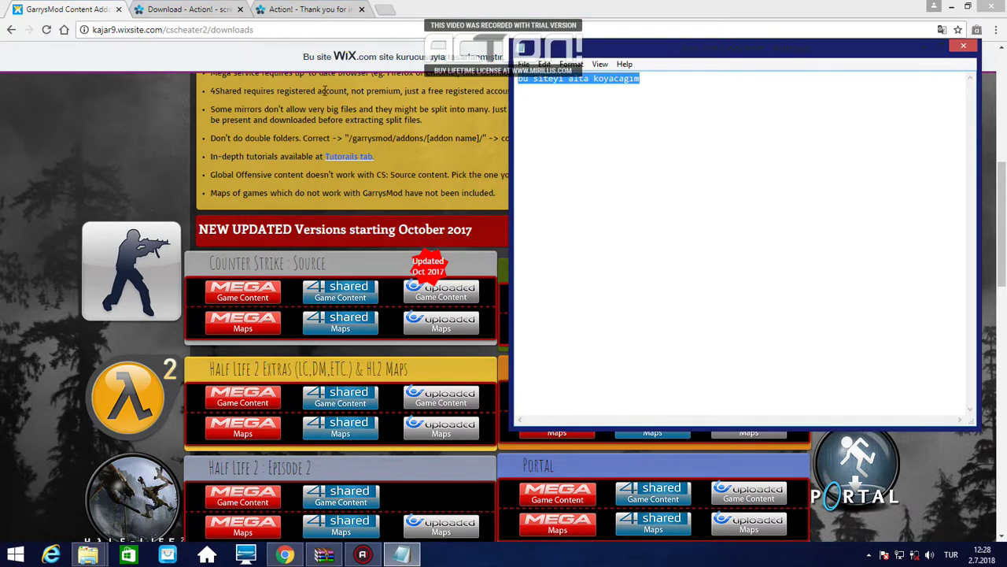
type("daha sonra cs")
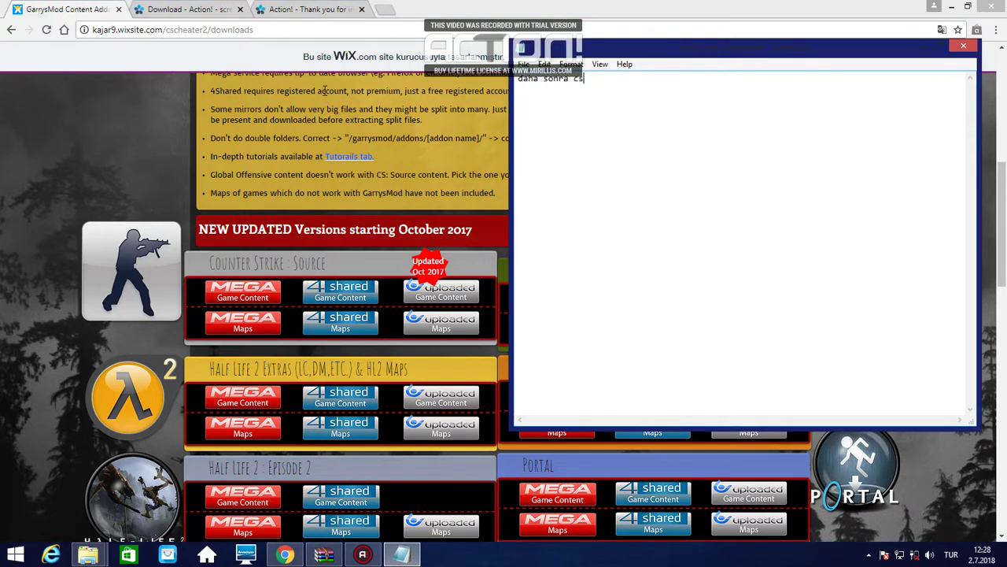
type(" sourceden  maps ve game")
type("conten")
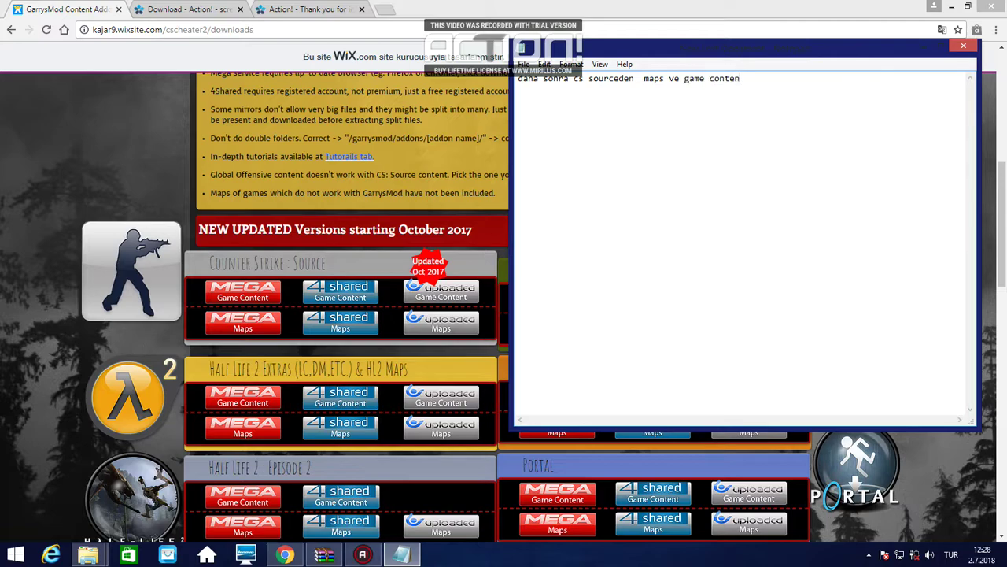
type("t  dosyalarını ındırecegız")
- Clear the note and write "bu ıkı dosya ındıkten sonra masa ustune atıcagız ben attım"
left_click_drag(871, 79, 403, 95)
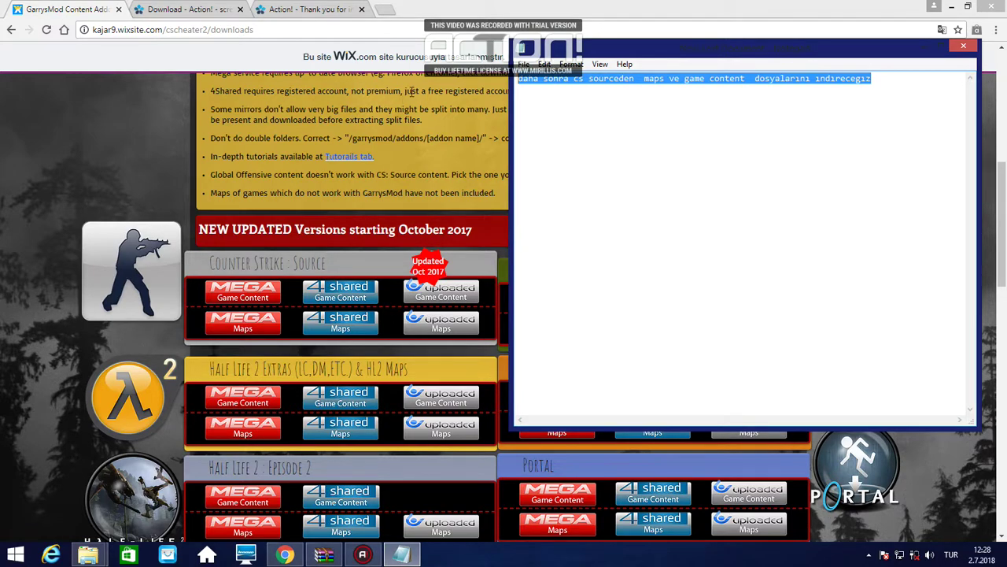
key("BackSpace")
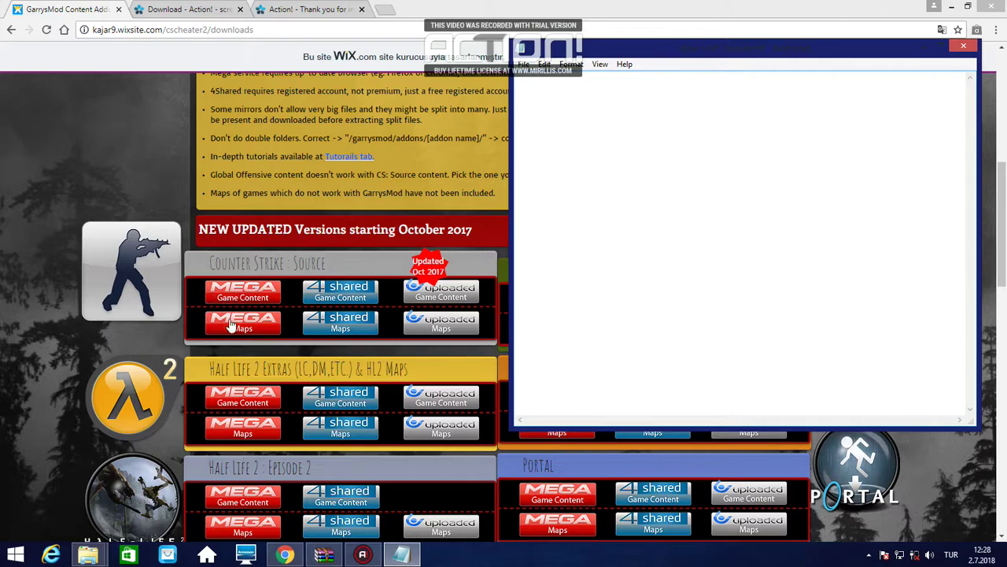
type("Bu iki dosya indikte")
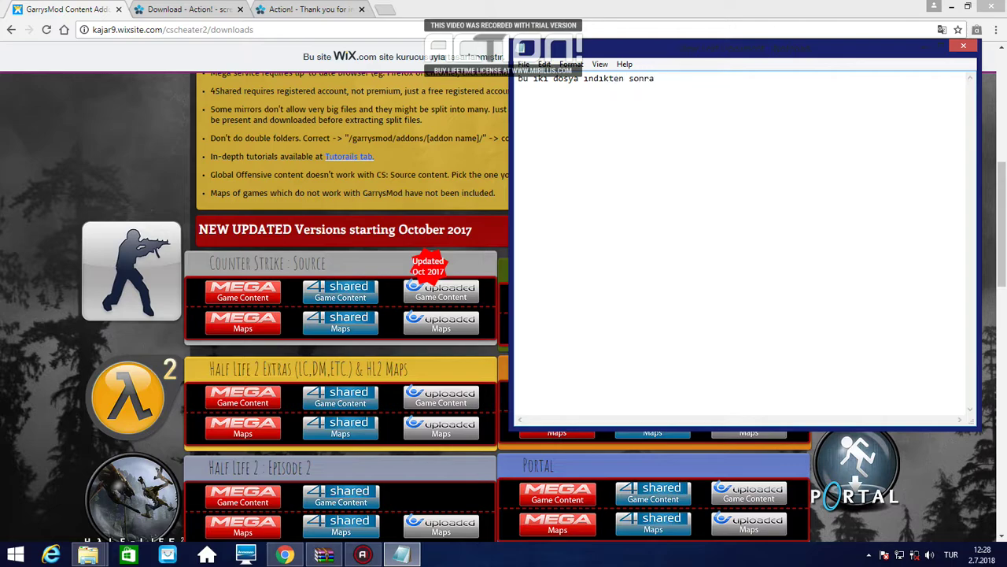
type("n sonra  masa ustune atıcagız ben attım")
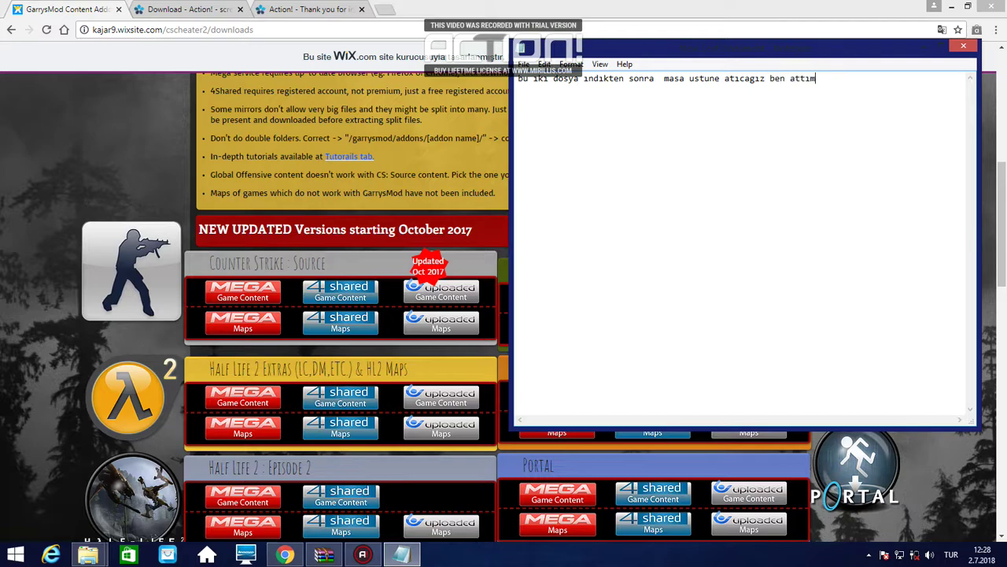
- Reveal the desktop, move the CSSMaps folder closer to the program shortcuts, and bring the note back up
key("super+d")
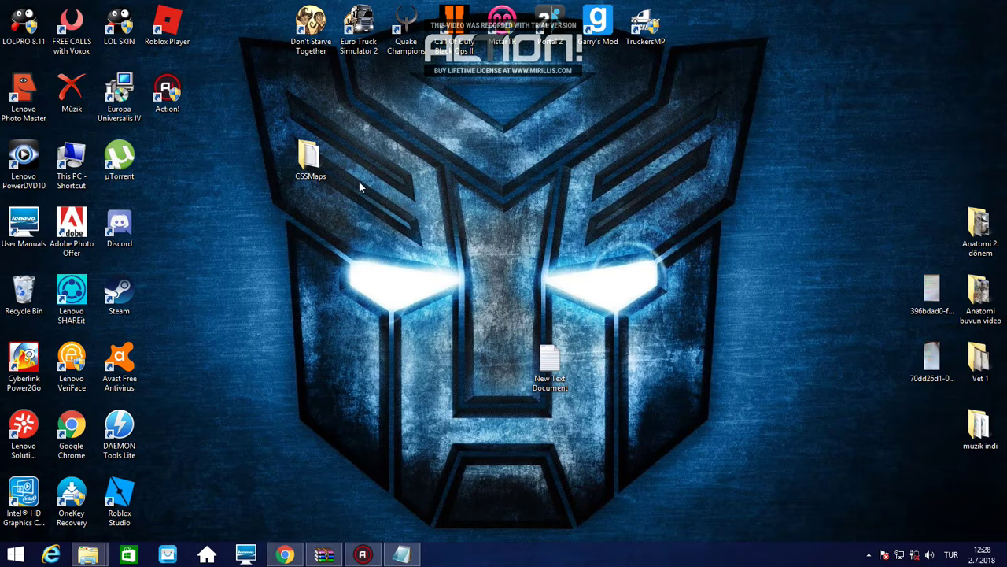
left_click_drag(332, 162, 321, 161)
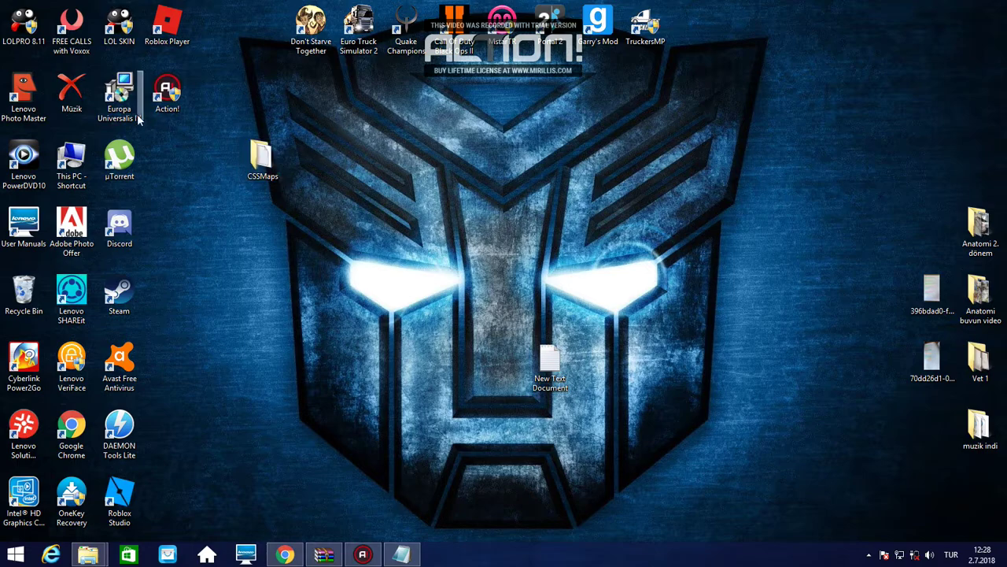
left_click(401, 554)
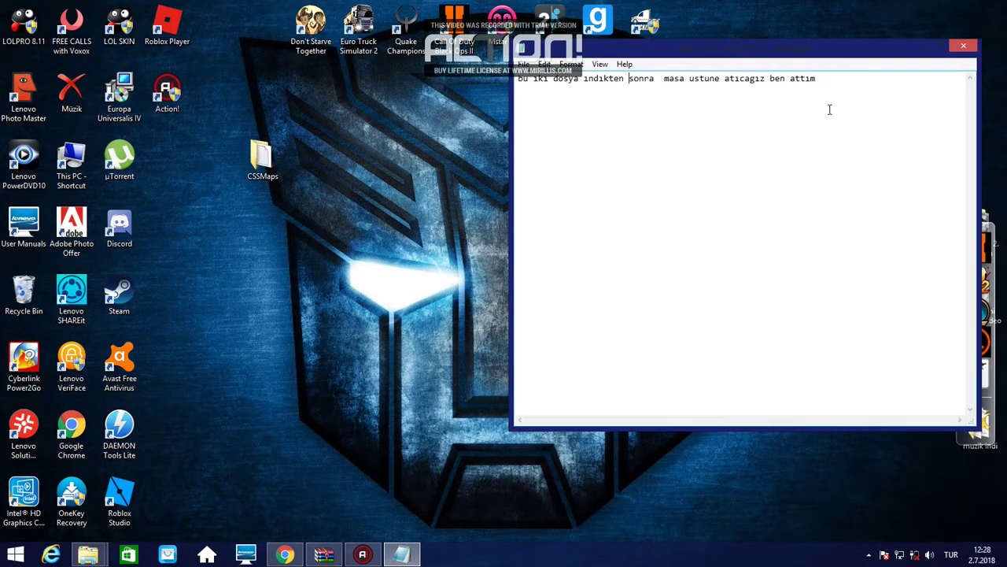
- Open the Downloads folder through This PC and maximize its window
double_click(76, 161)
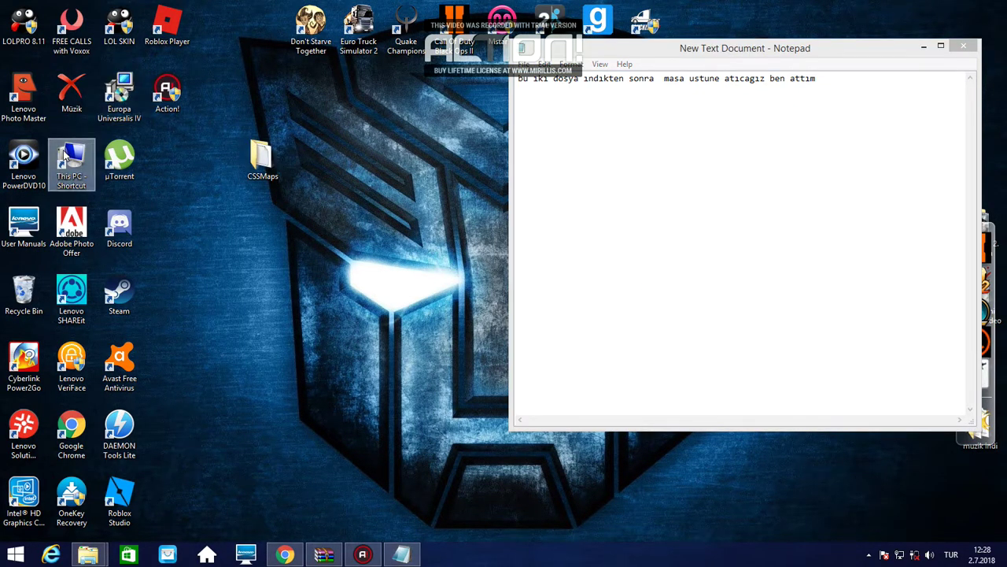
scroll(656, 270, "down", 3)
scroll(632, 227, "up", 3)
double_click(642, 247)
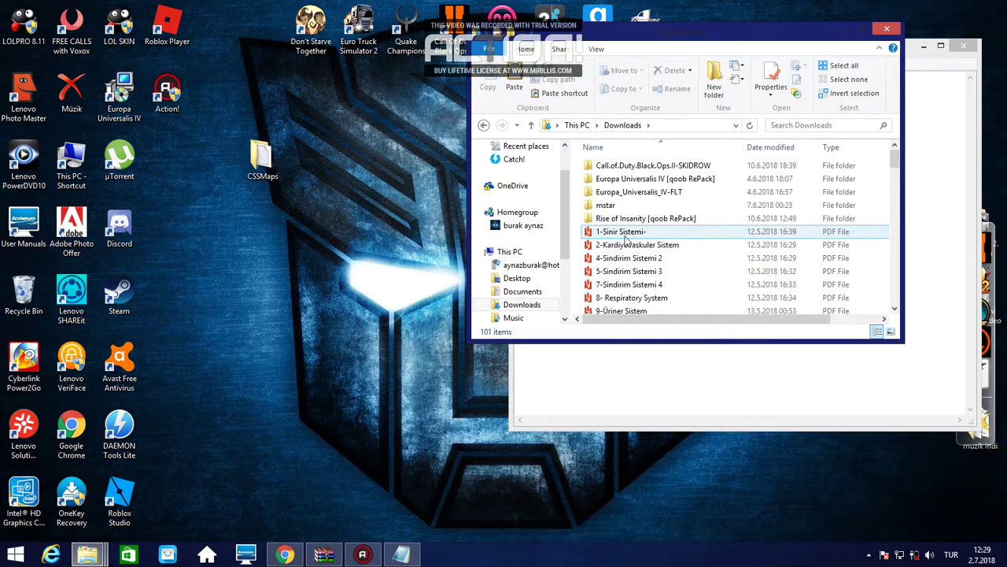
double_click(815, 32)
- Find the CSSContent_Jun2018 archive in Downloads, open it in WinRAR, and select the CSSContent folder inside
scroll(304, 342, "down", 7)
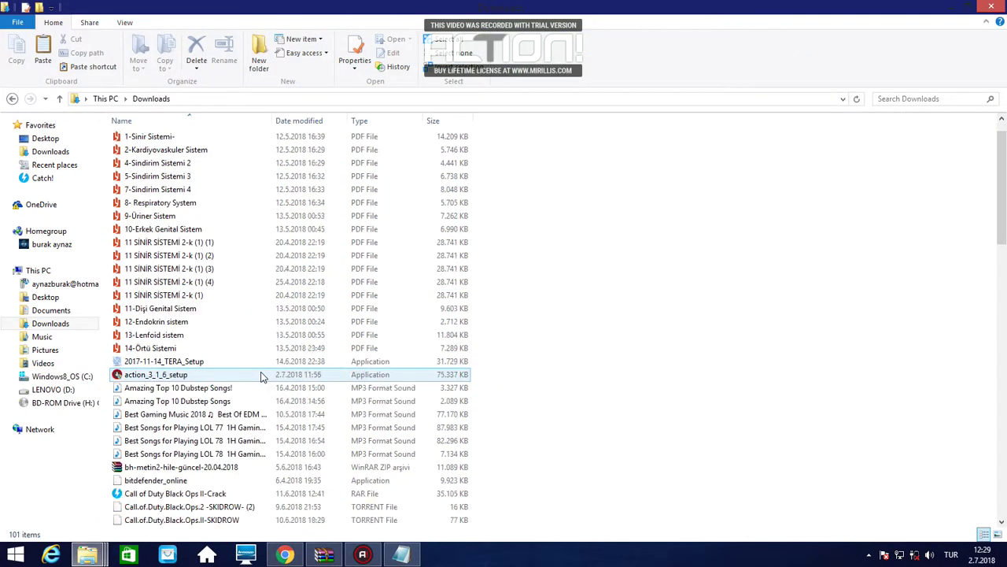
scroll(262, 379, "down", 4)
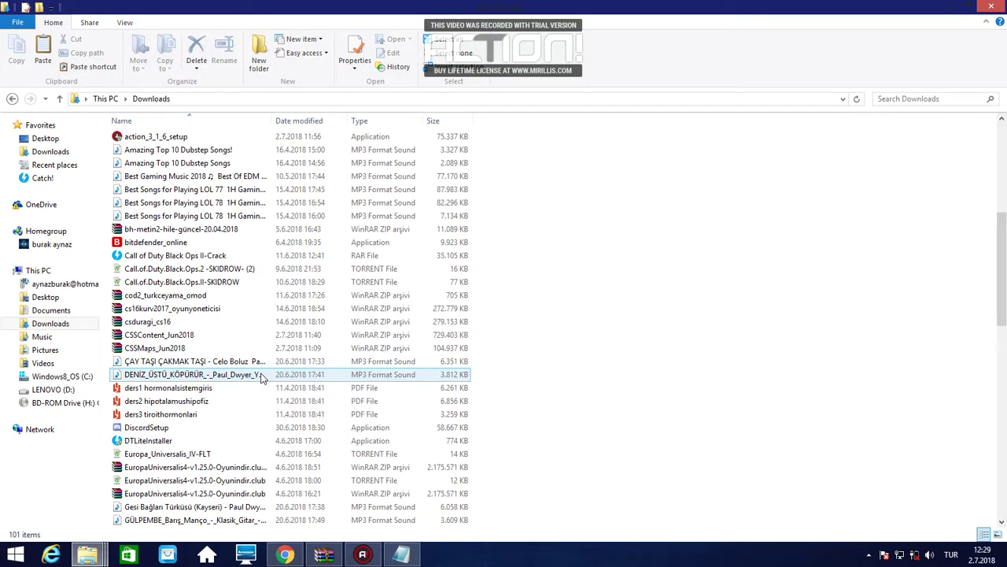
scroll(247, 400, "down", 5)
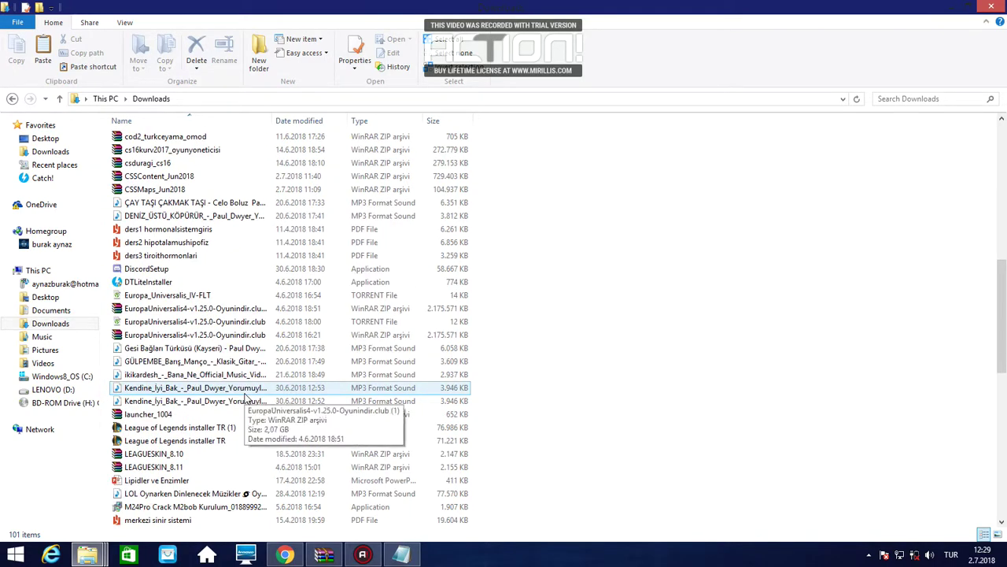
scroll(214, 417, "down", 8)
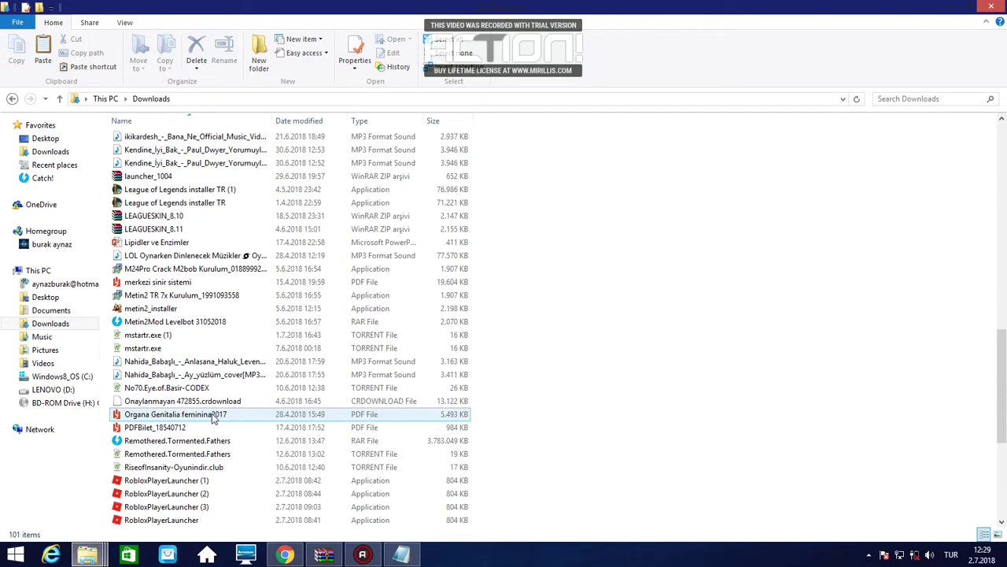
left_click(210, 421)
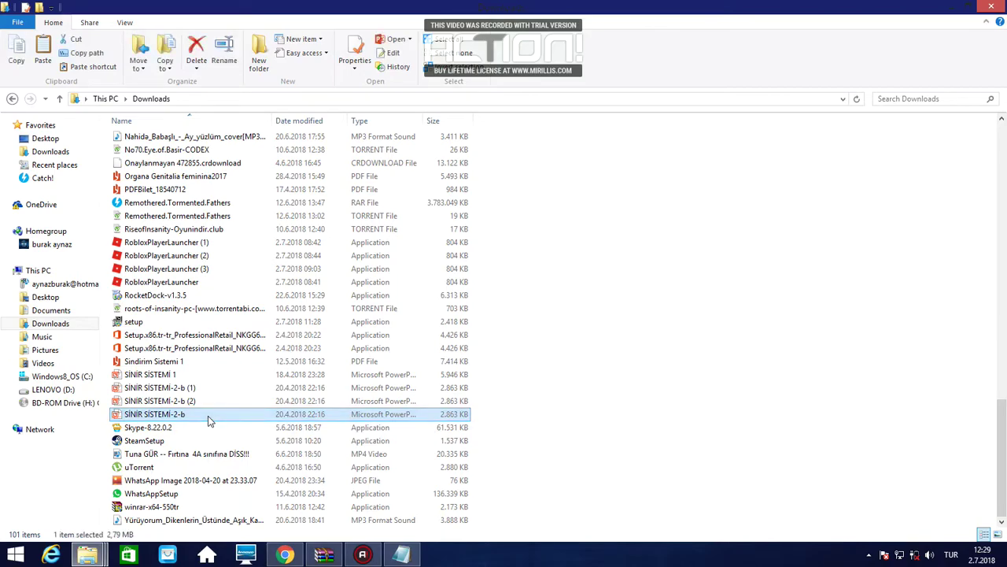
scroll(236, 429, "up", 20)
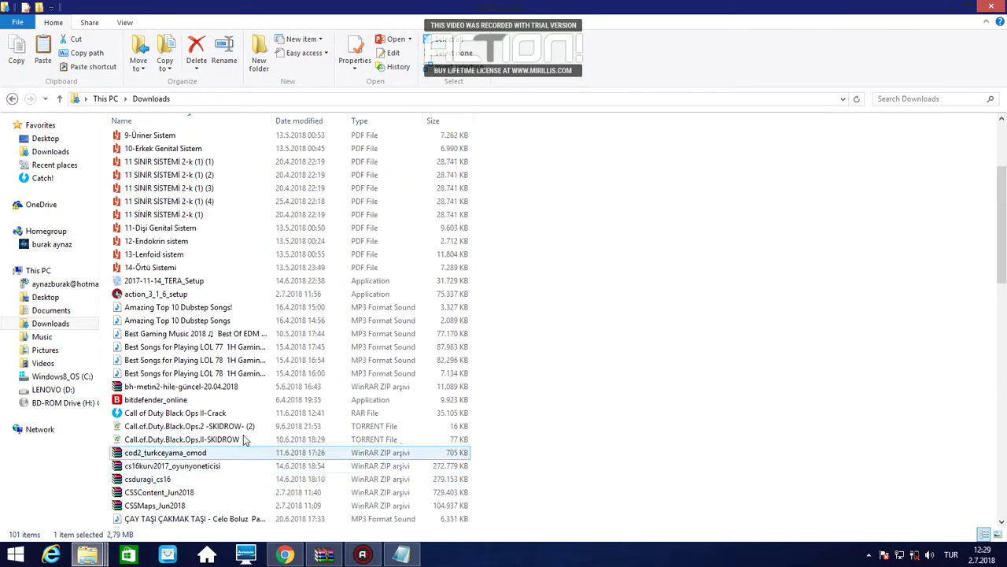
scroll(246, 431, "down", 5)
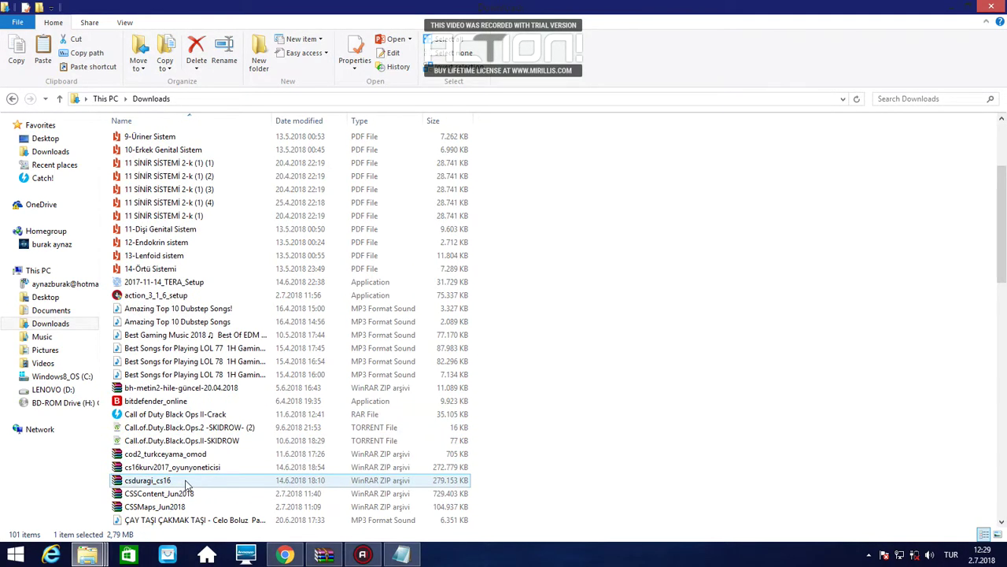
scroll(180, 428, "down", 1)
left_click(183, 416)
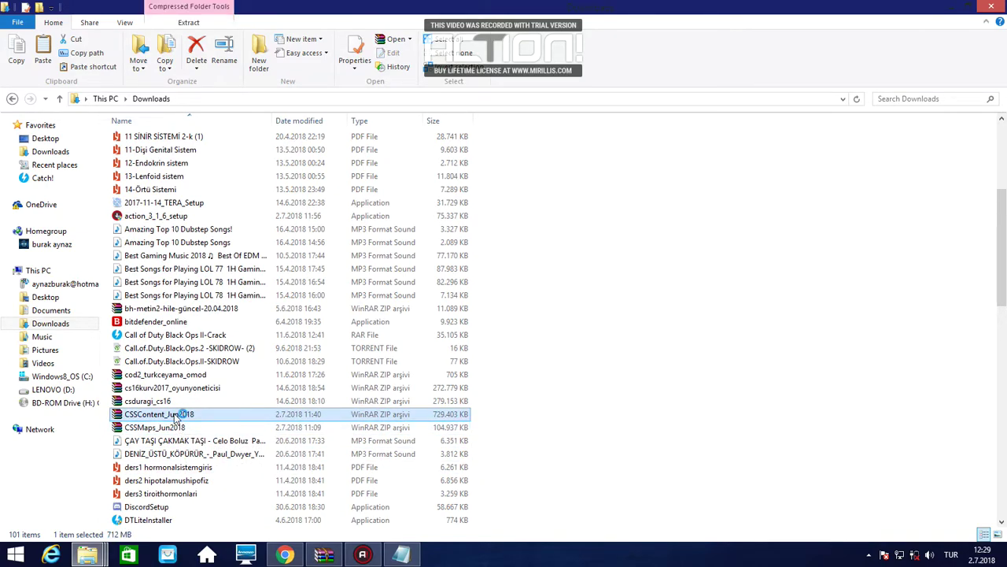
double_click(178, 416)
left_click(233, 190)
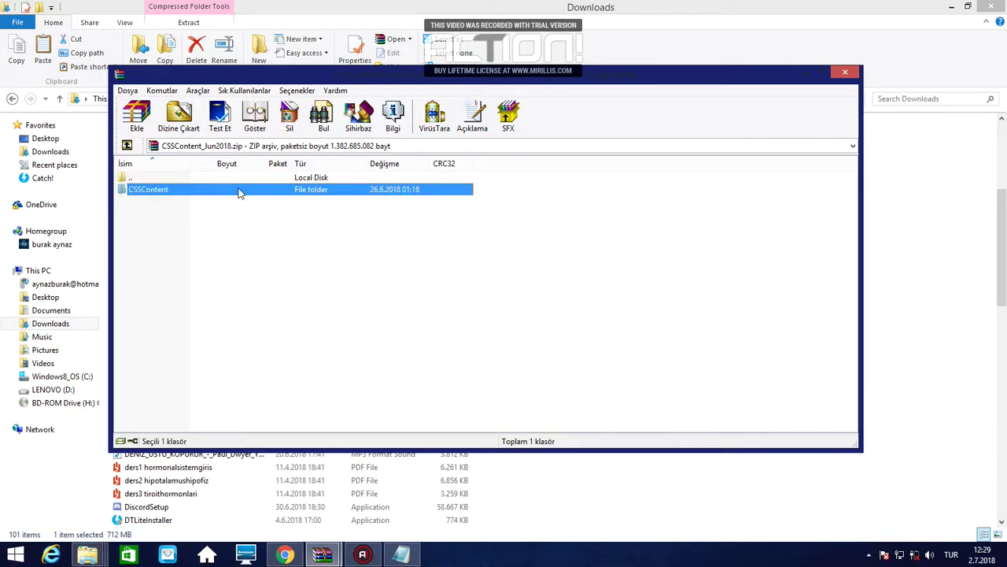
- Minimize the Downloads and note windows and place the archive window beside the CSSMaps folder on the desktop
left_click_drag(886, 10, 689, 55)
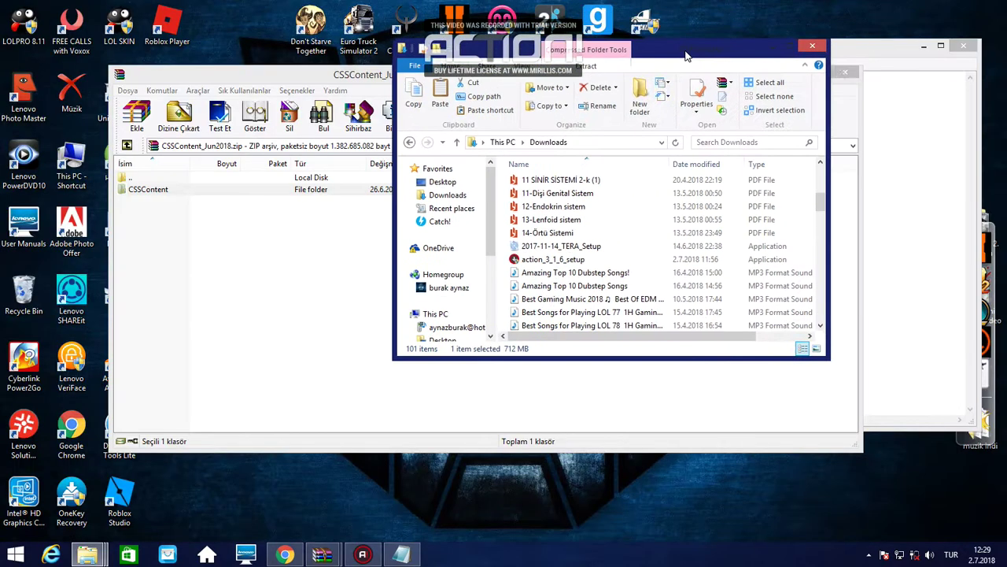
left_click(779, 45)
left_click_drag(787, 49, 795, 154)
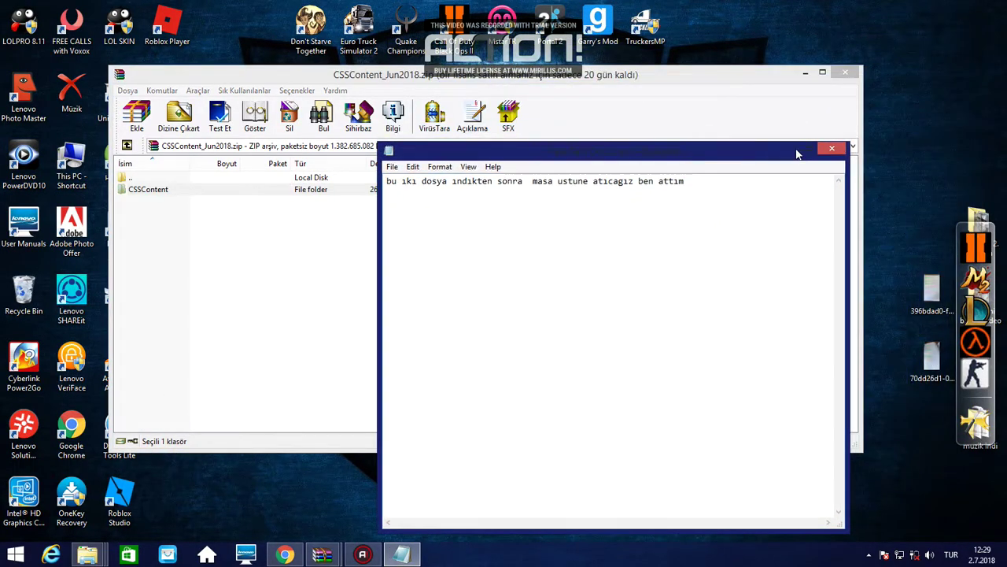
left_click(794, 153)
left_click_drag(210, 188, 453, 162)
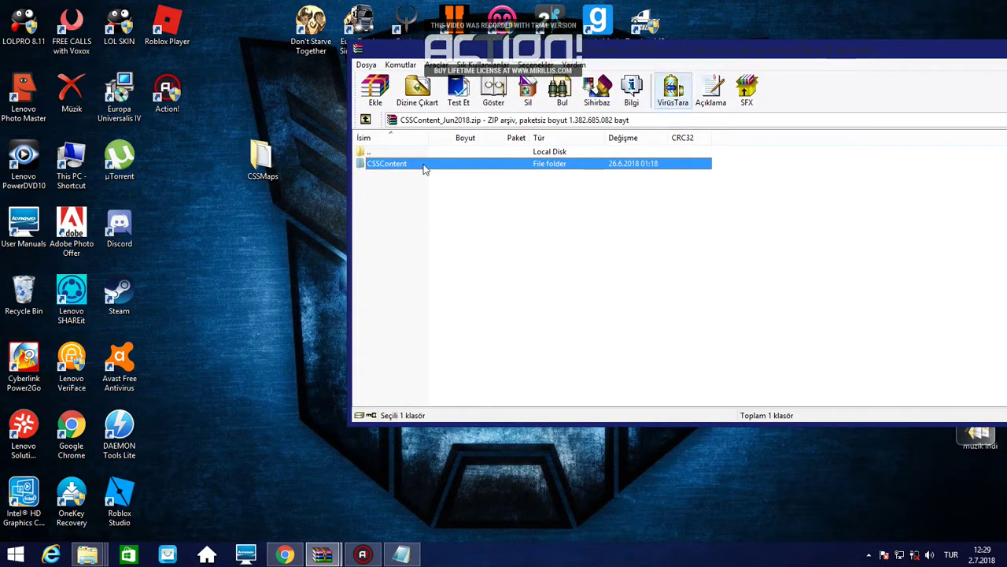
- Bring back the note and replace its text with "bırı burda dıgerı masa ustunde"
left_click(401, 554)
key("ctrl+a")
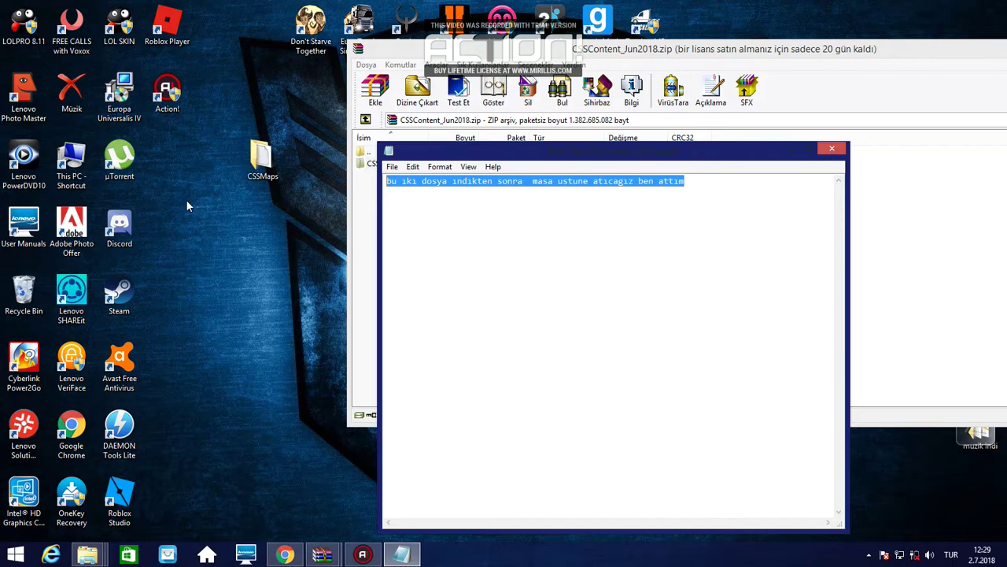
type("bırı burda dıgerı masa ustunde")
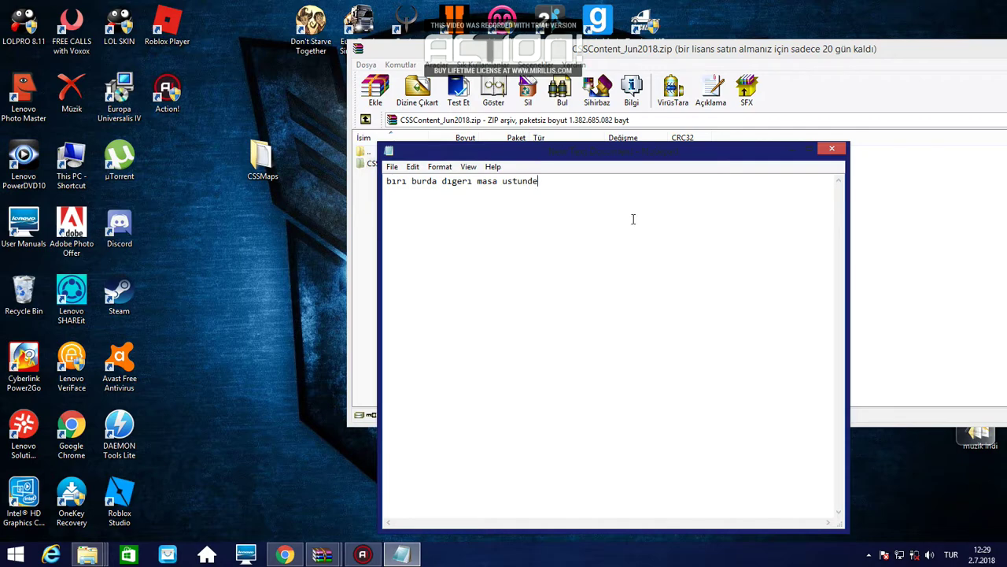
- Replace the note with "şimdi bunları gorterecegım yere atmanız gerekıyor cok dıkatle ızleyın cok onemlı bu kısım"
key("ctrl+a")
type("simdi bunları")
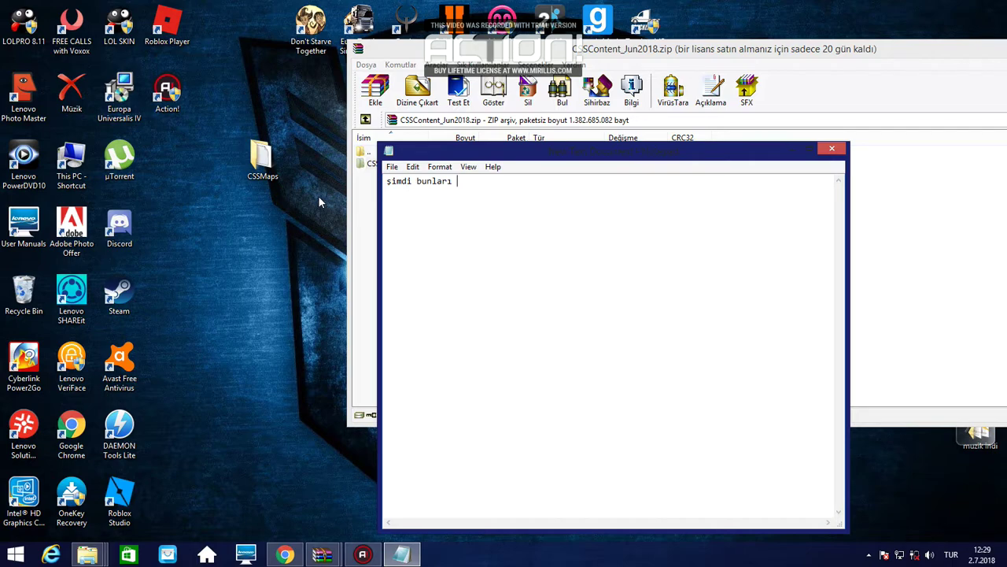
type(" gorterecegım yere atmanız gerekıy")
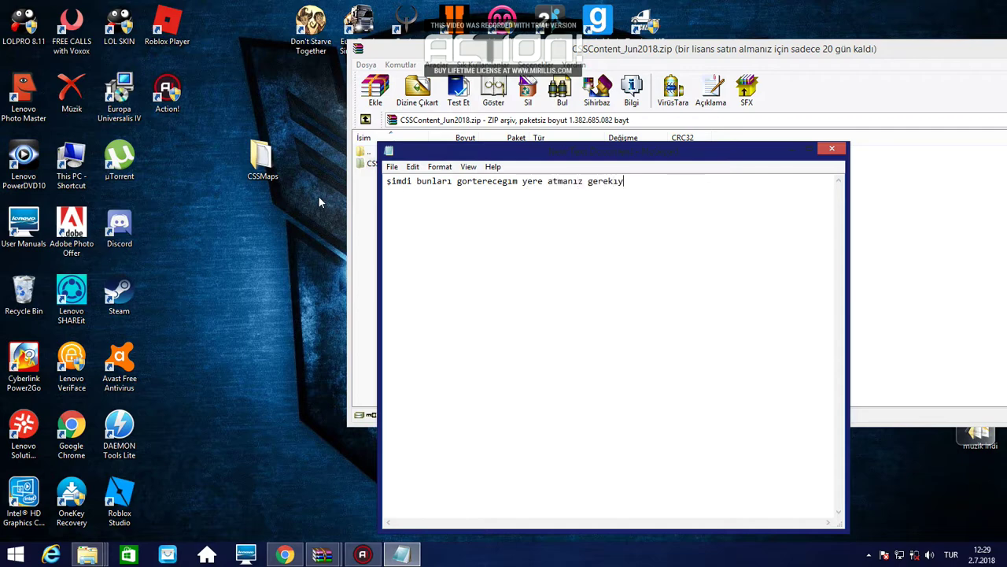
type("or cok dıkatle ızleyın cok onemlı bu kısım")
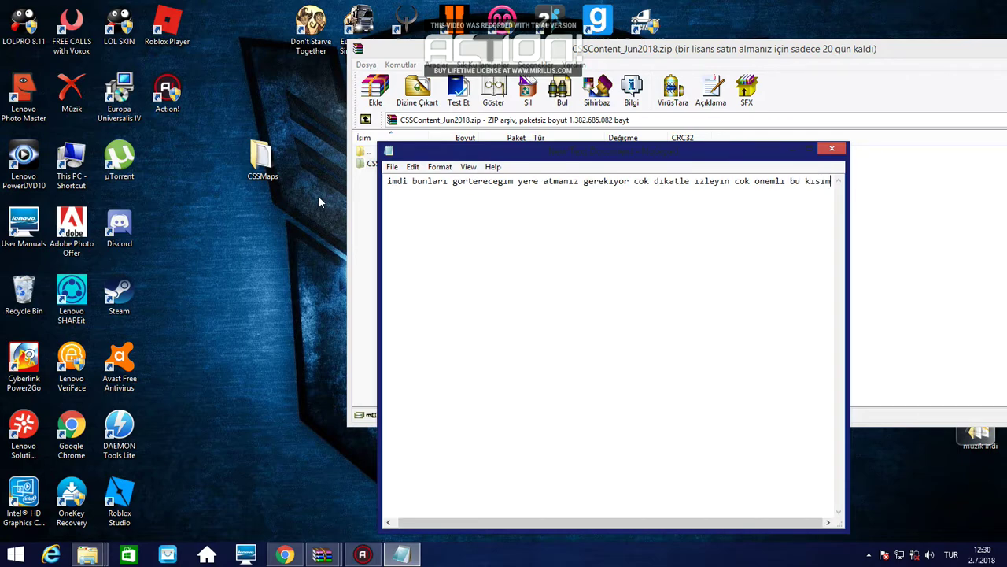
- Delete all text from the note
left_click_drag(438, 207, 1005, 220)
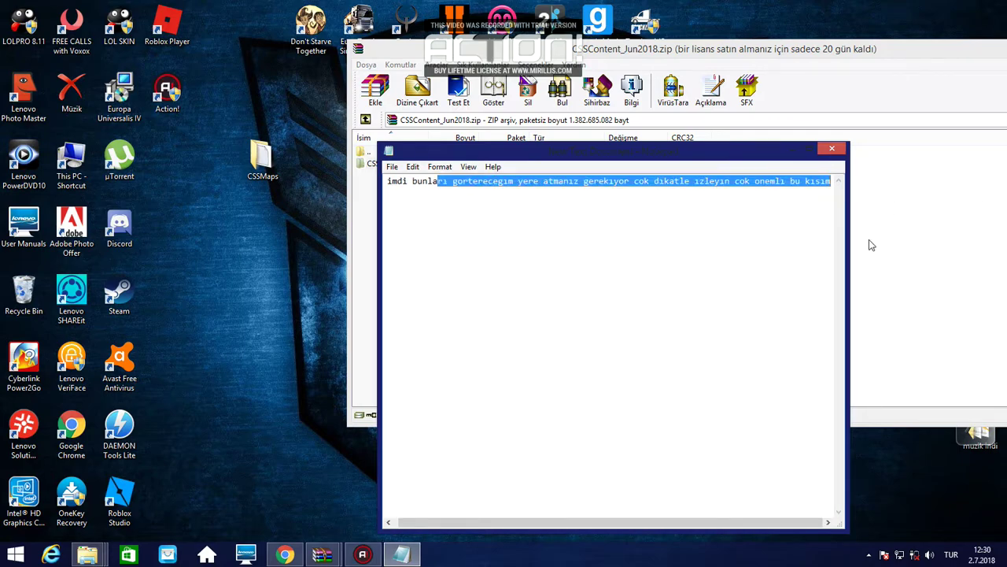
key("BackSpace")
key("ctrl+a")
key("BackSpace")
- Open the Windows8_OS (C:) drive from This PC
left_click(81, 169)
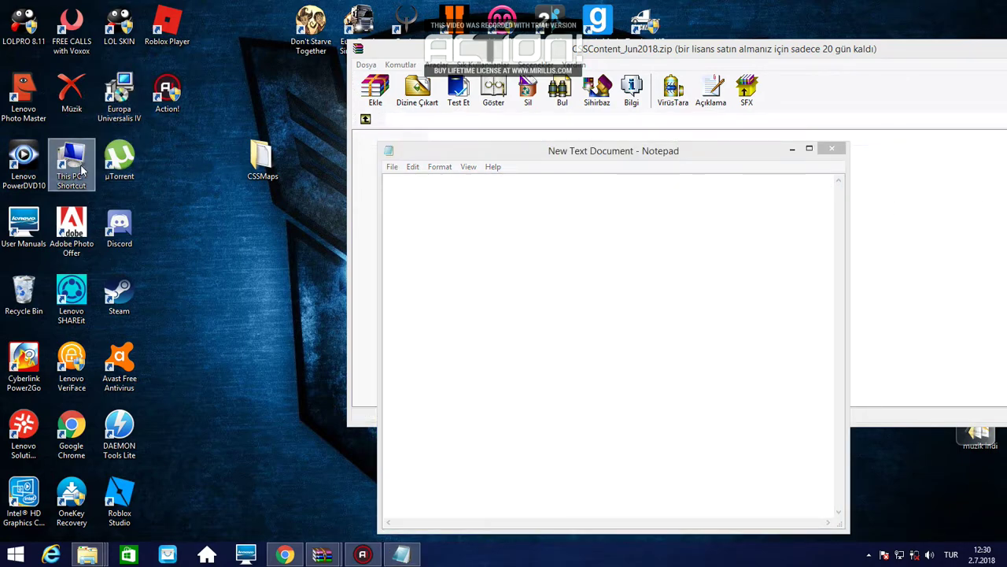
double_click(81, 169)
scroll(568, 290, "down", 5)
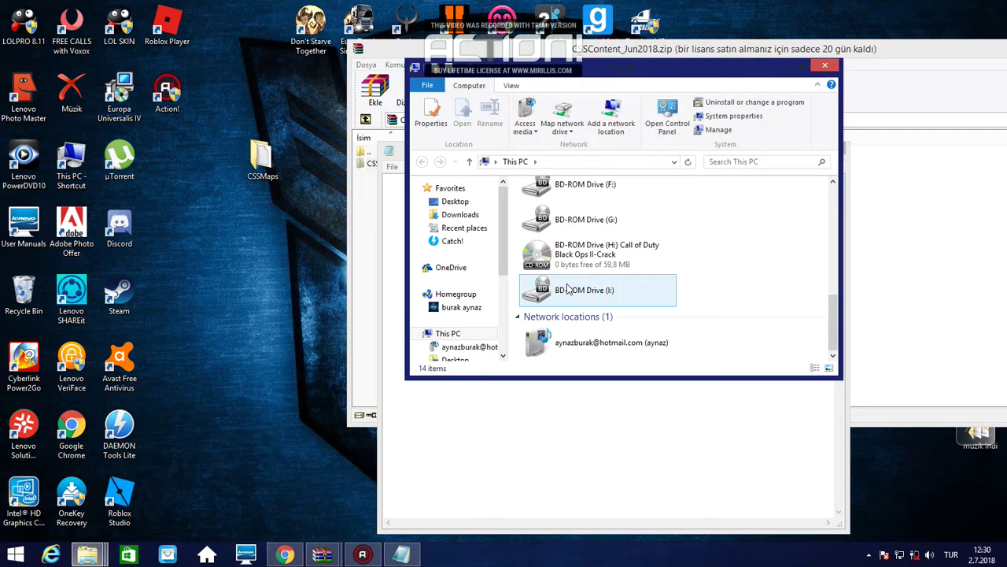
scroll(578, 289, "up", 5)
double_click(578, 346)
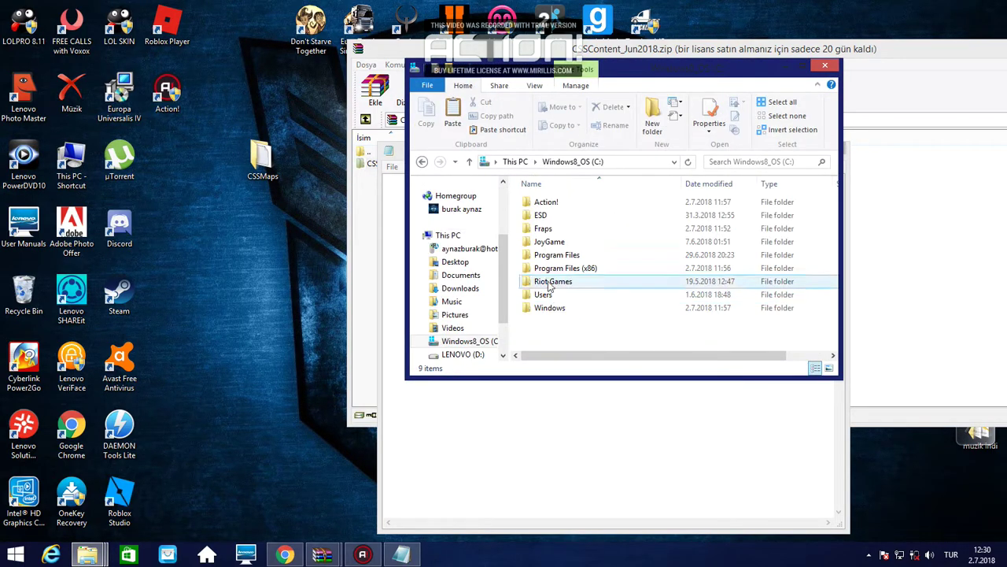
- Open the Steam folder inside Program Files (x86) and move its window aside so the note is accessible
double_click(563, 267)
left_click(557, 256)
scroll(557, 256, "down", 10)
double_click(551, 202)
left_click_drag(601, 77, 256, 74)
- Write "steamı buluyoruz" in the empty note
left_click(562, 218)
type("ste")
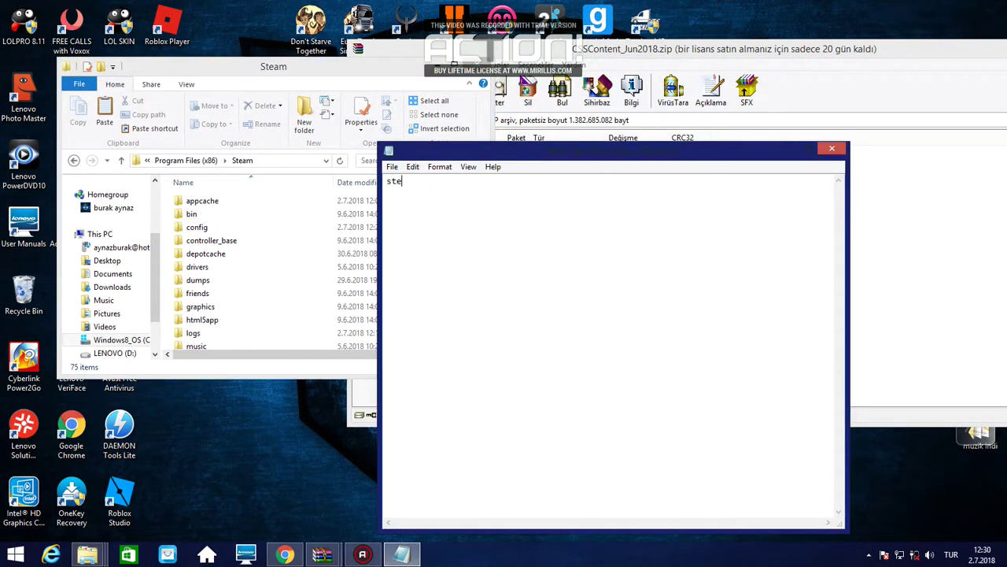
type("ama giriyoruz")
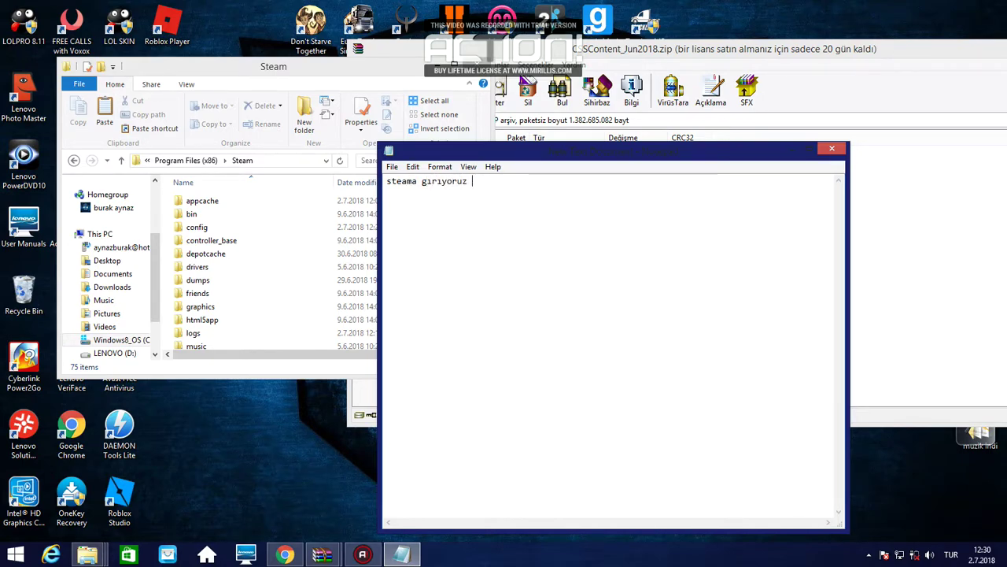
key("BackSpace")
key("BackSpace")
key("BackSpace")
key("BackSpace")
key("BackSpace")
key("BackSpace")
key("BackSpace")
key("BackSpace")
key("BackSpace")
key("BackSpace")
key("BackSpace")
key("BackSpace")
type("ı buluyoruz")
- Select the steamapps folder inside Steam and add "daha sonra steam apps" to the note
left_click(260, 255)
scroll(265, 264, "down", 2)
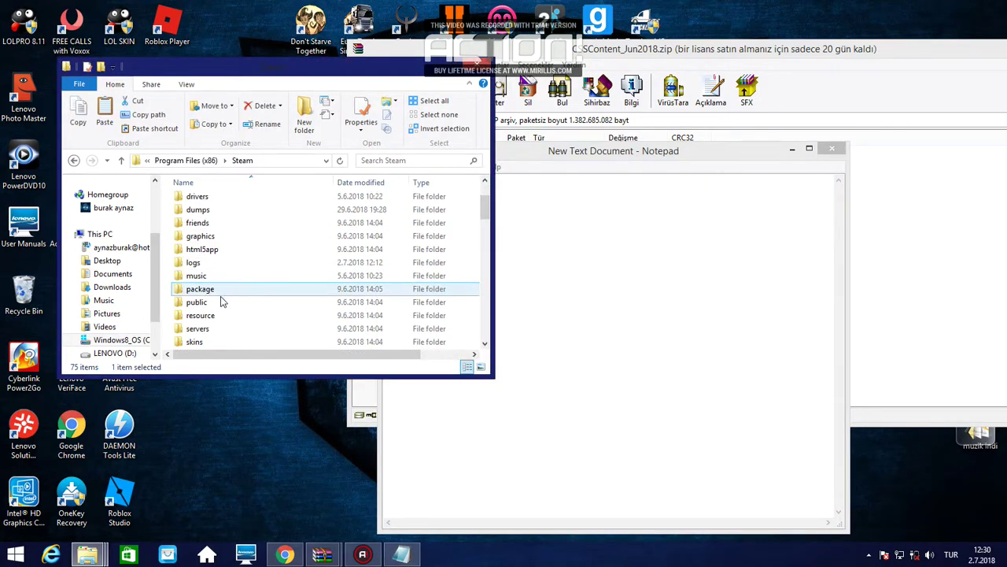
left_click(209, 342)
scroll(208, 341, "down", 4)
left_click(235, 211)
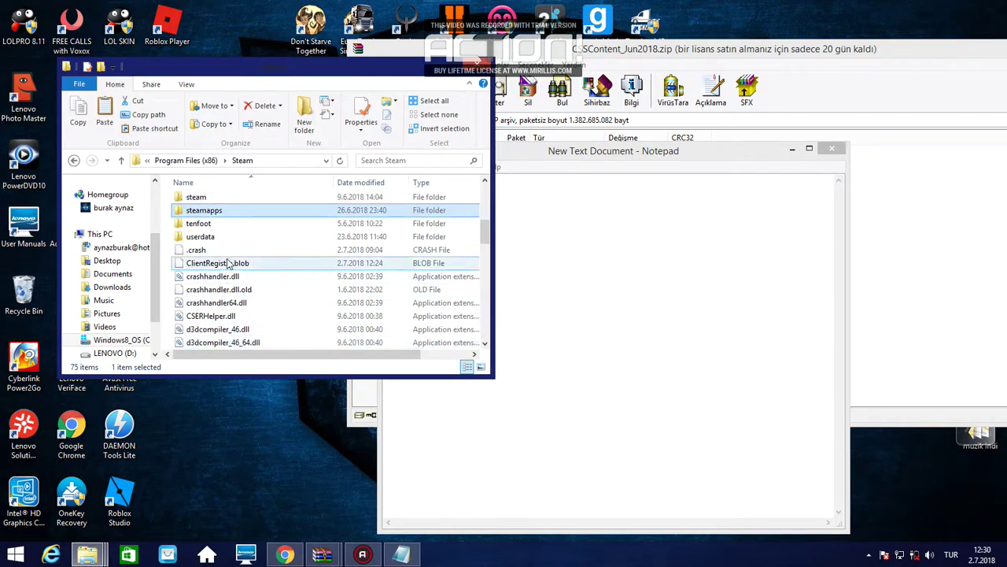
left_click(584, 208)
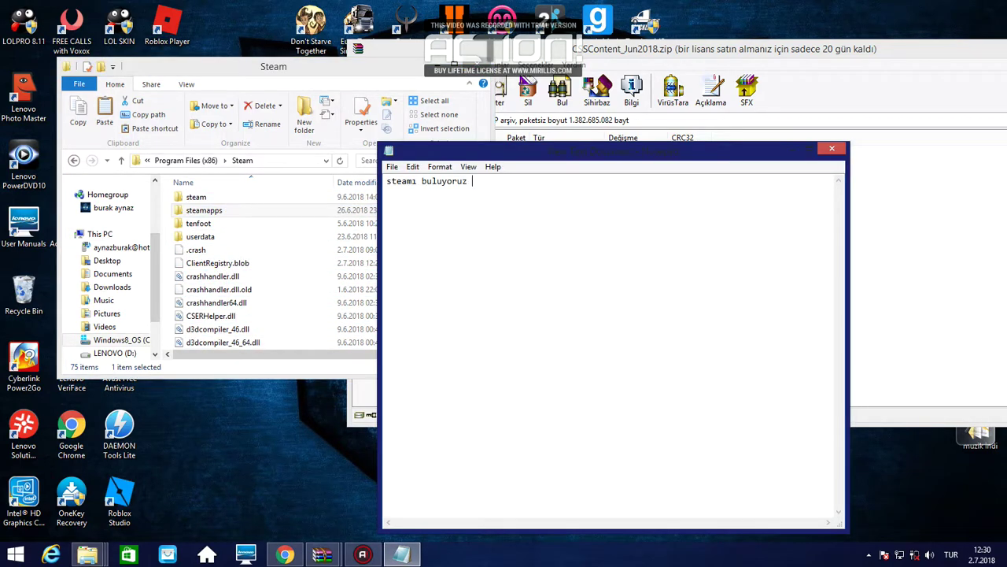
type("daha sonra steam apps")
- Open the steamapps folder and add "sonra common" to the note
double_click(211, 210)
left_click(596, 204)
type("sonra common")
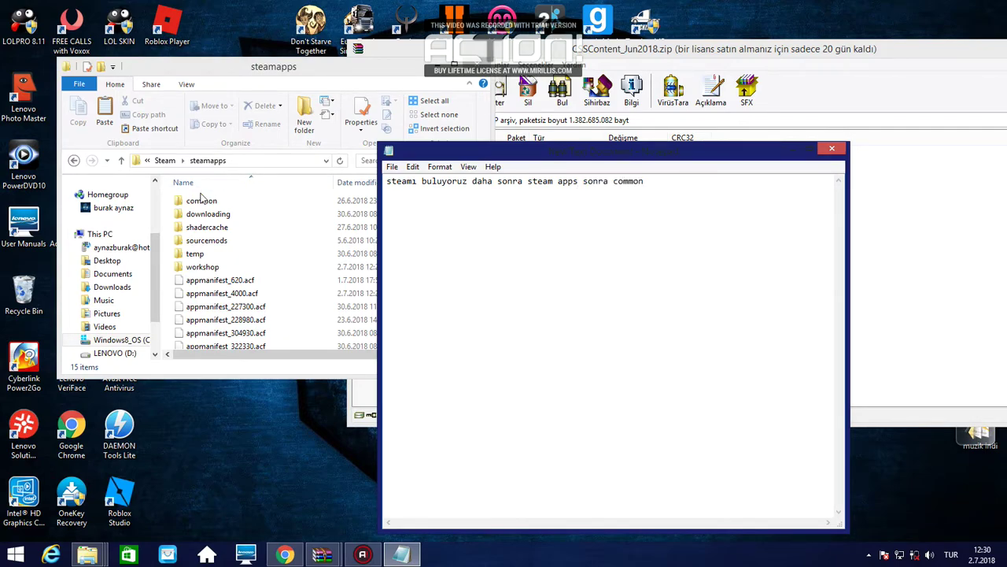
- Open the common folder and add "burdan garrys moda basıcaz" to the note
double_click(202, 201)
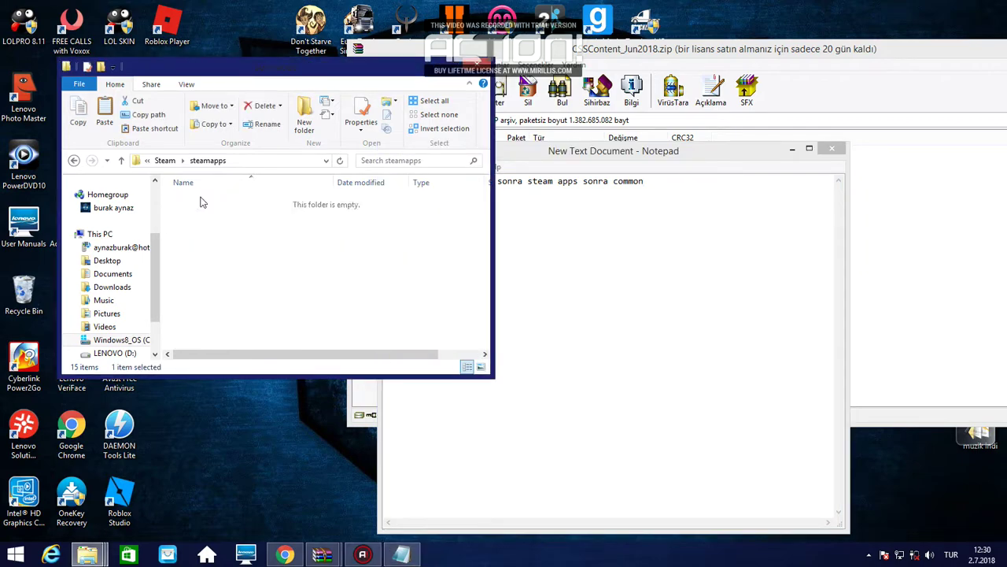
left_click(668, 198)
type("burdan garrys moda basıcaz")
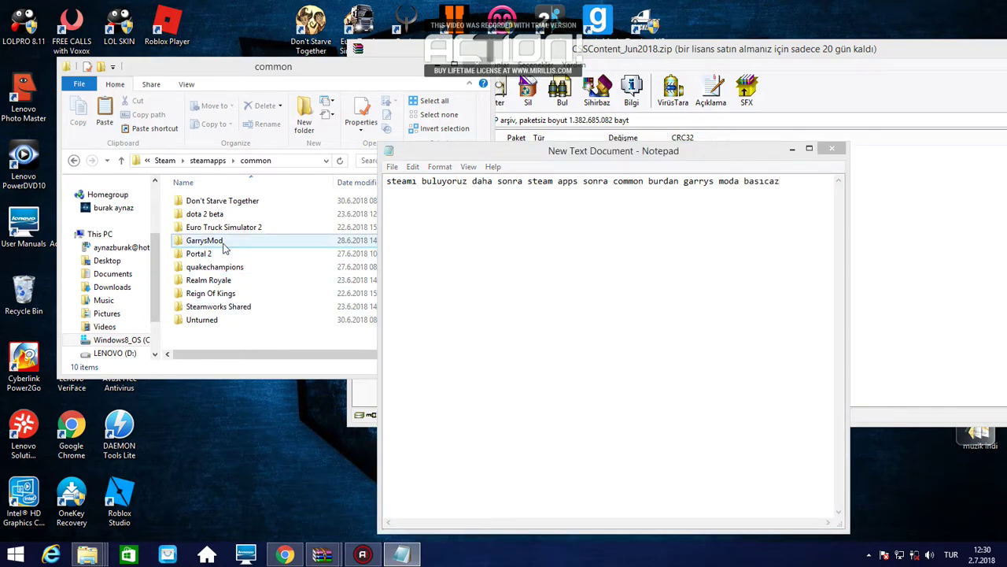
- Open the GarrysMod folder and its garrysmod subfolder, adding "yine :)" to the note in between
double_click(205, 240)
left_click(770, 230)
type("yine :)")
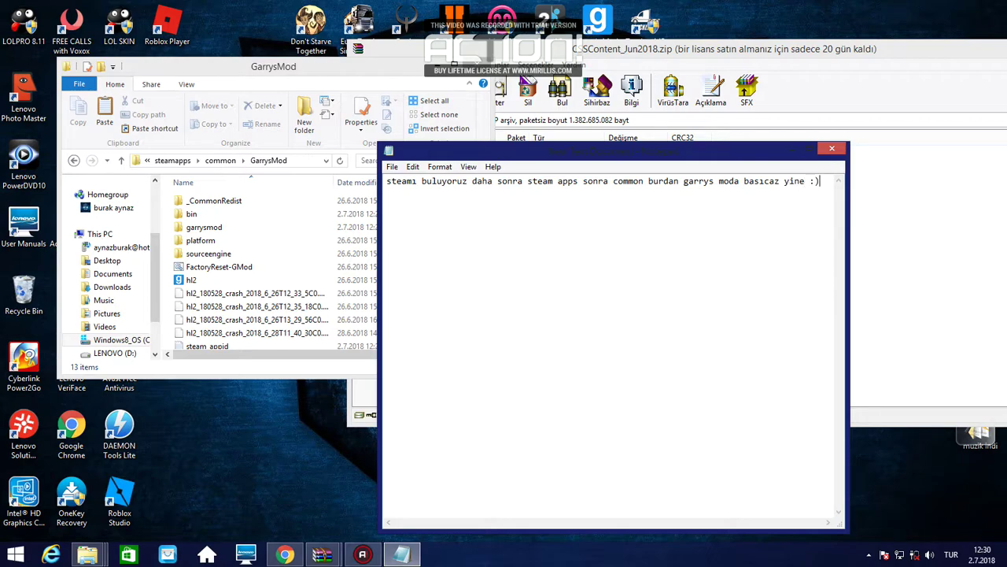
double_click(241, 228)
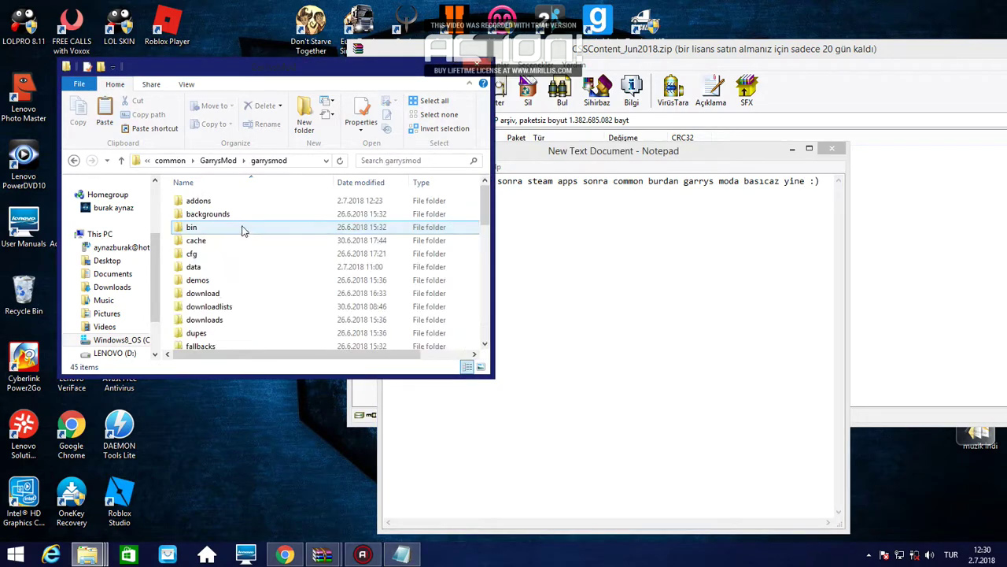
- Replace the note's text with "asıl önemlı yer burası sımdı dosyaları burdakı yerlere atmamız gerekıyor ıyı ce ızleyın"
left_click(705, 233)
left_click_drag(749, 234, 266, 187)
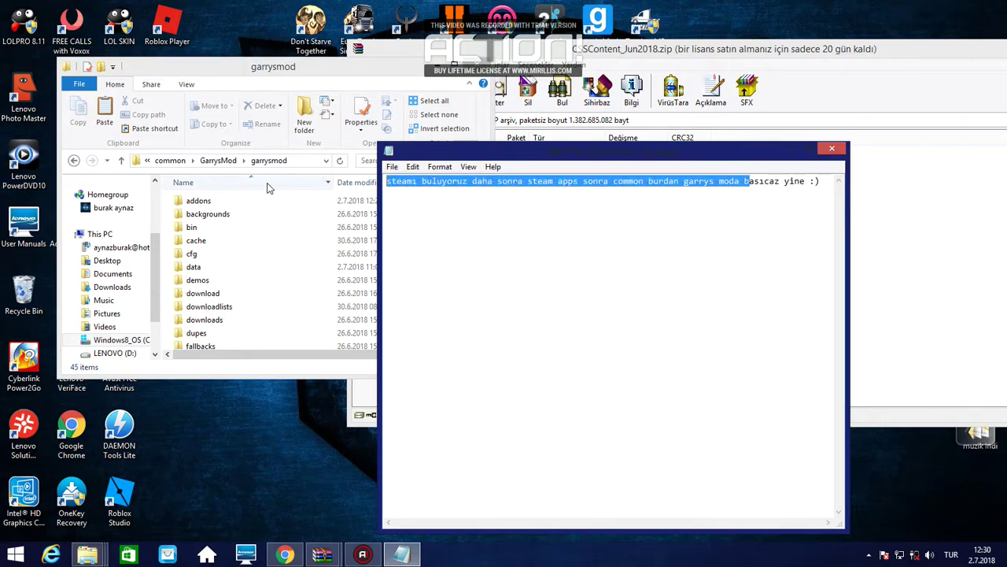
key("BackSpace")
key("ctrl+a")
key("BackSpace")
type("asıl önemlı yer burası sımd")
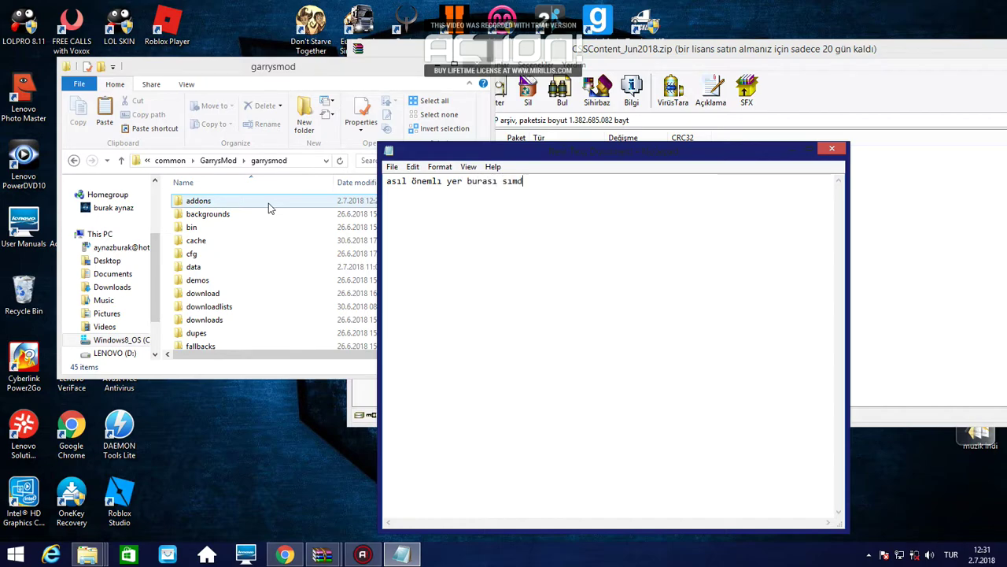
type("ı dosyaları burdakı yer")
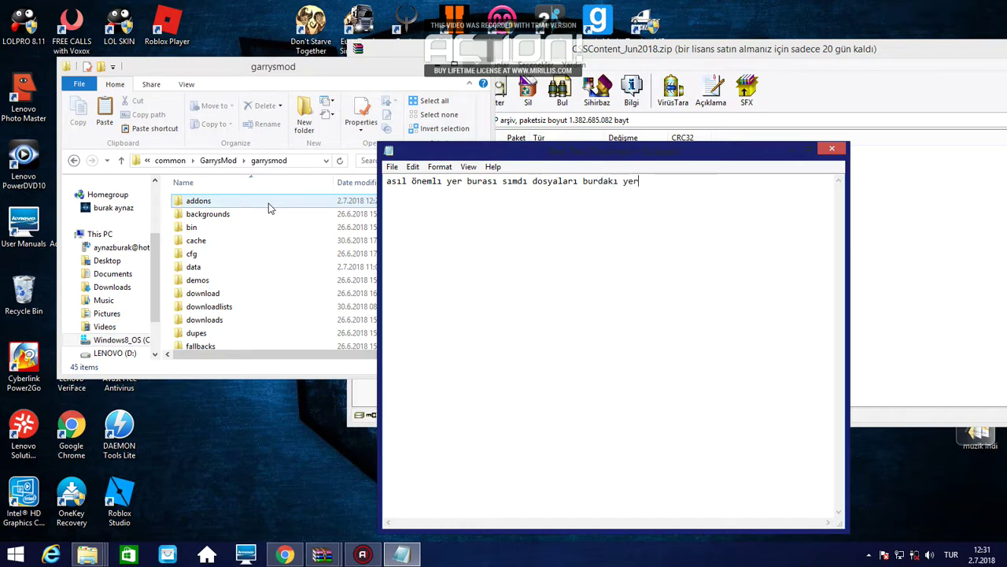
type("lere atmamız gerekıyor ıyı ce ız")
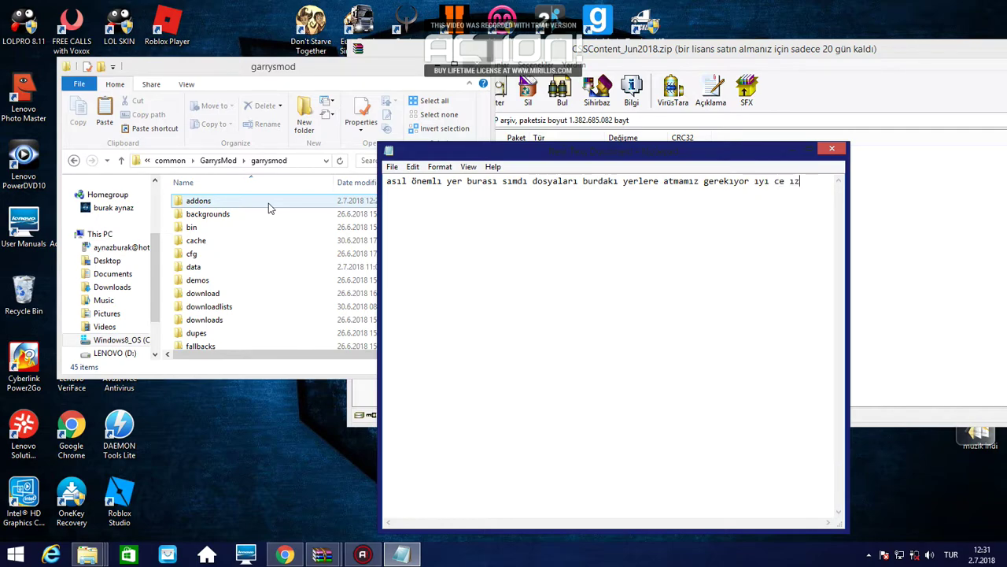
type("leyın")
- Clear the note and rearrange the windows so the garrysmod folder is fully in view
left_click_drag(396, 193, 843, 230)
type("as")
key("BackSpace")
key("BackSpace")
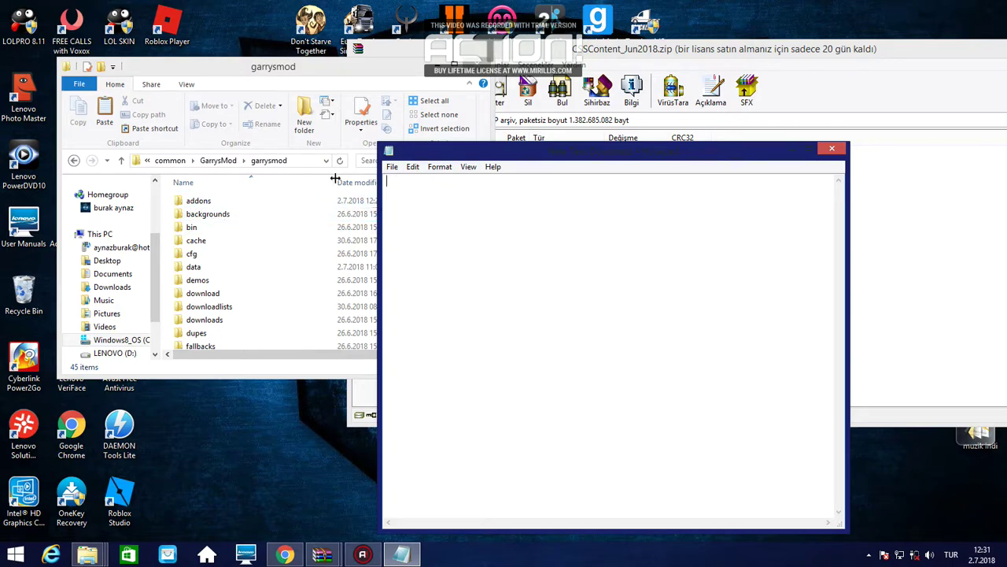
left_click(480, 159)
left_click_drag(547, 106, 569, 110)
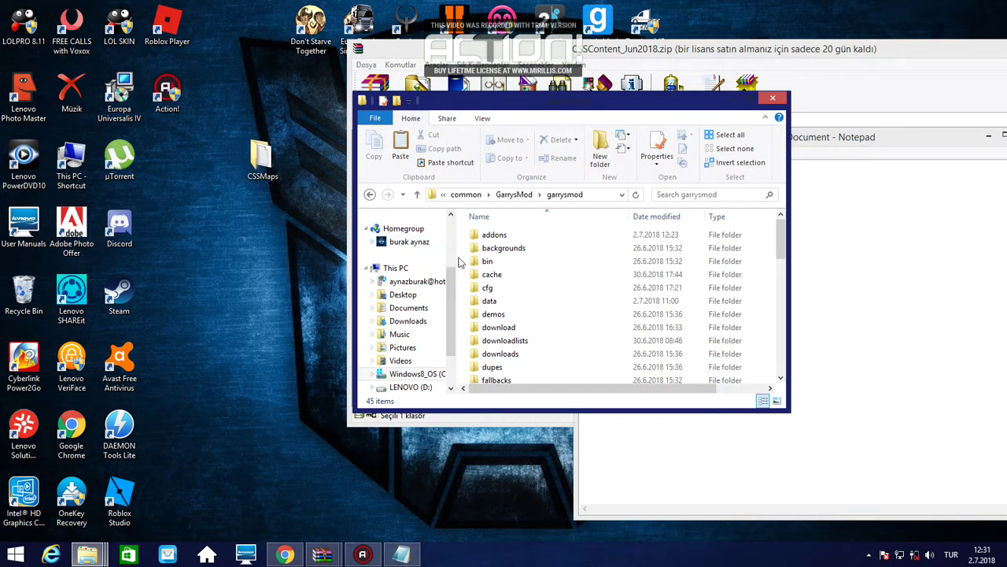
- Open the maps folder inside the garrysmod folder
scroll(503, 362, "down", 1)
scroll(508, 362, "down", 4)
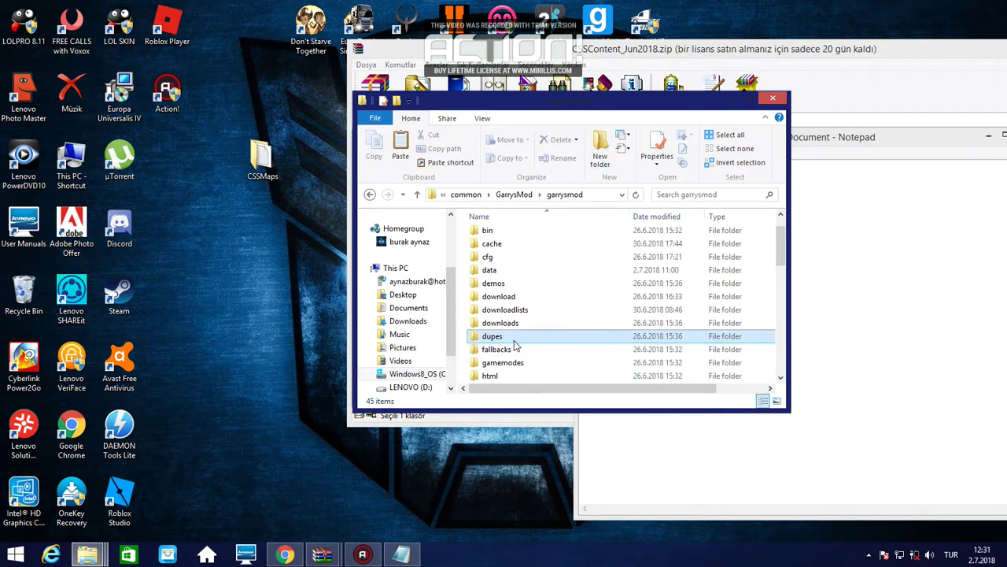
left_click(496, 234)
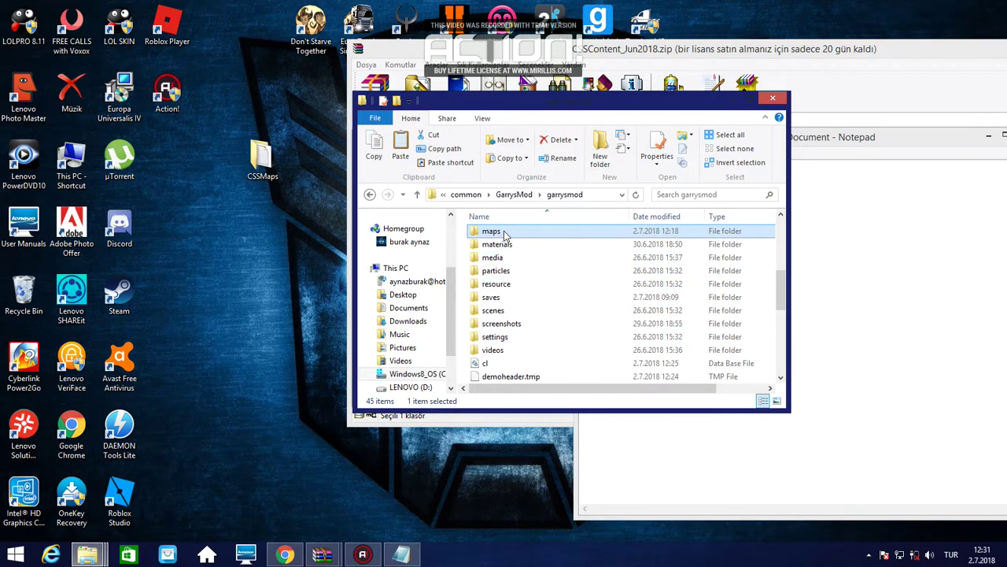
double_click(502, 232)
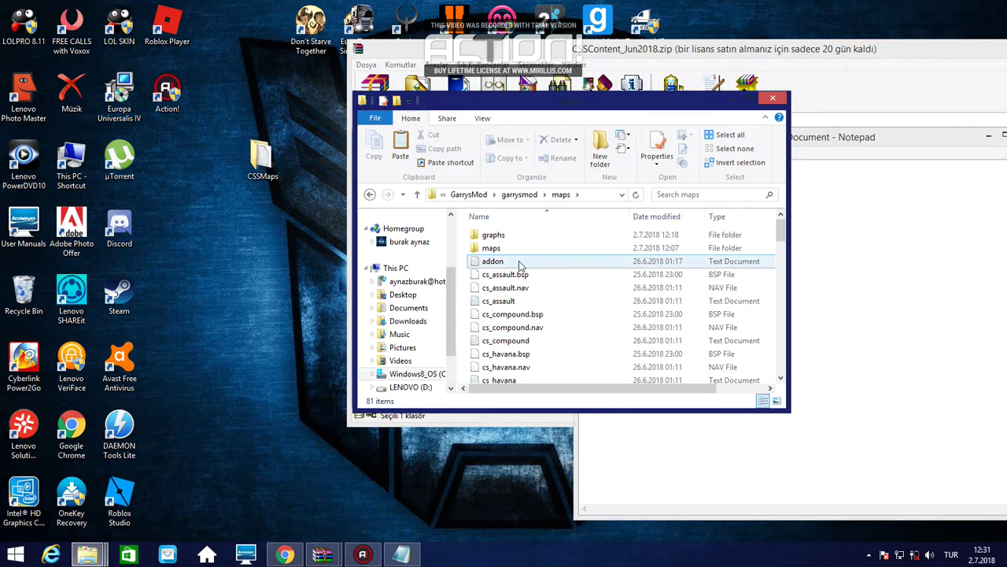
- Open the maps folder of the desktop's CSSMaps folder beside the game's maps window and select all its items
double_click(262, 160)
left_click_drag(510, 134, 140, 104)
double_click(151, 222)
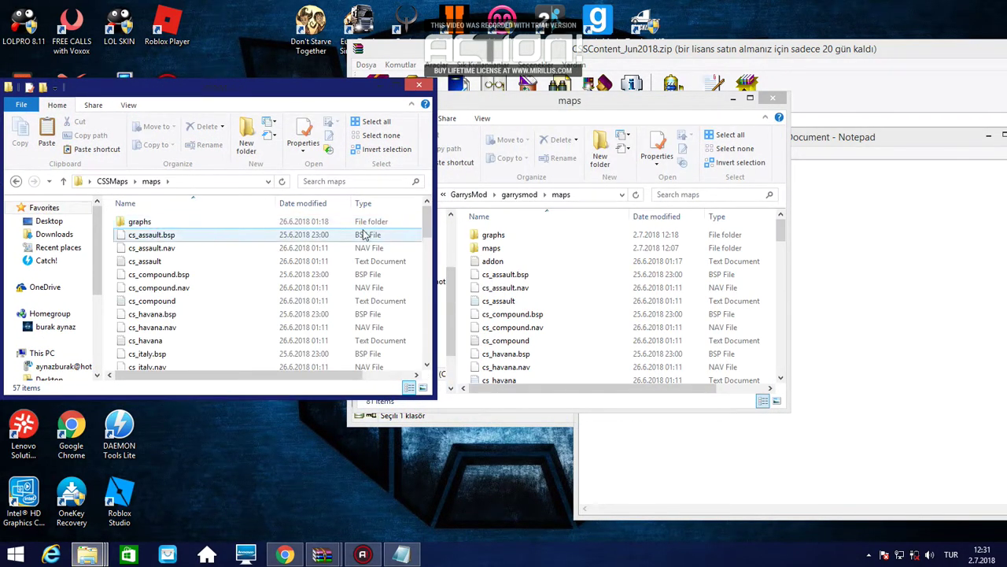
left_click_drag(410, 220, 381, 442)
- Write "buranın hepsını maps e atıcaksınız" in the note
left_click(852, 279)
type("buranın hepsını maps e atıcaksınız")
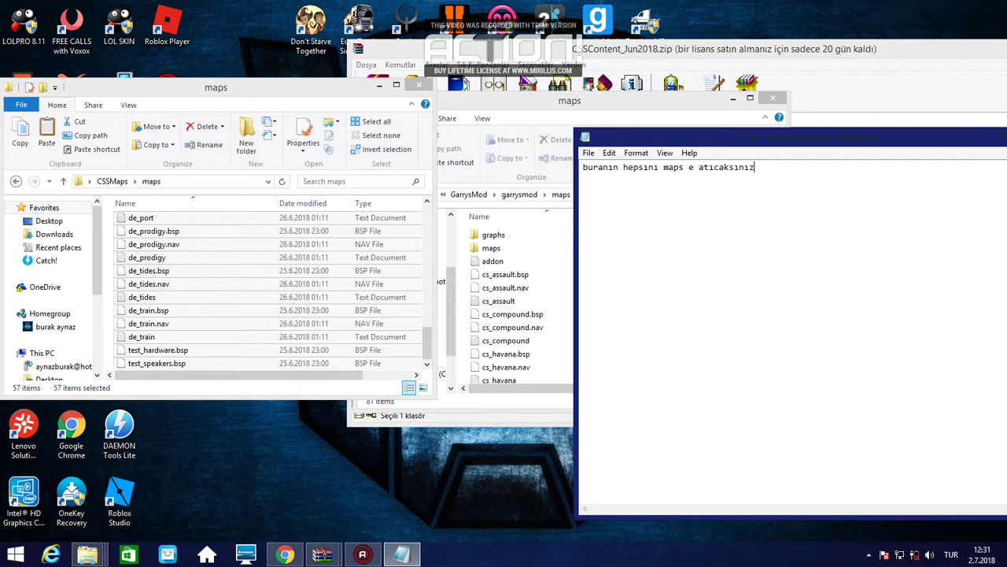
- Bring the game's maps folder forward briefly and delete the copying instruction from the note
left_click(562, 274)
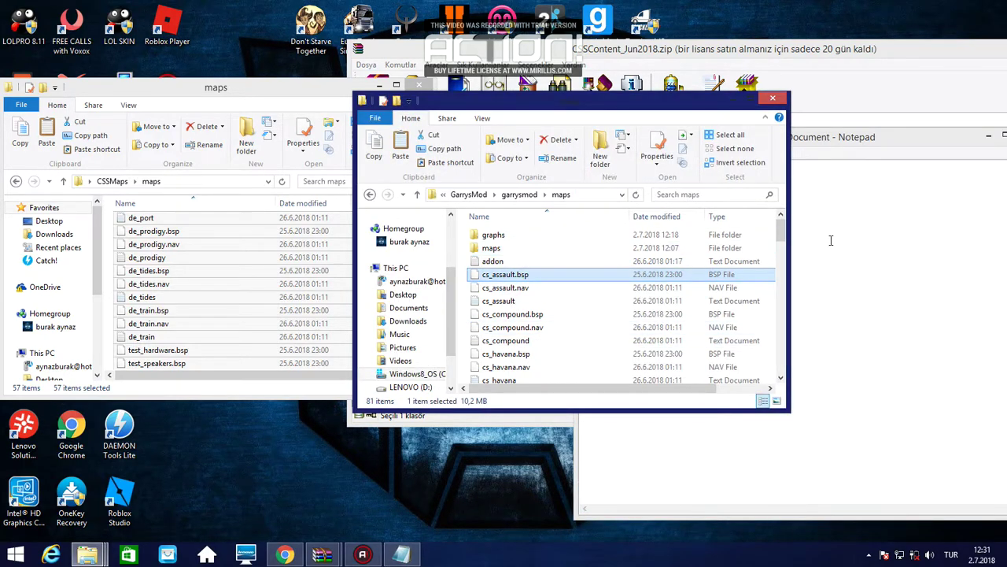
left_click(815, 240)
key("ctrl+a")
key("BackSpace")
type("e")
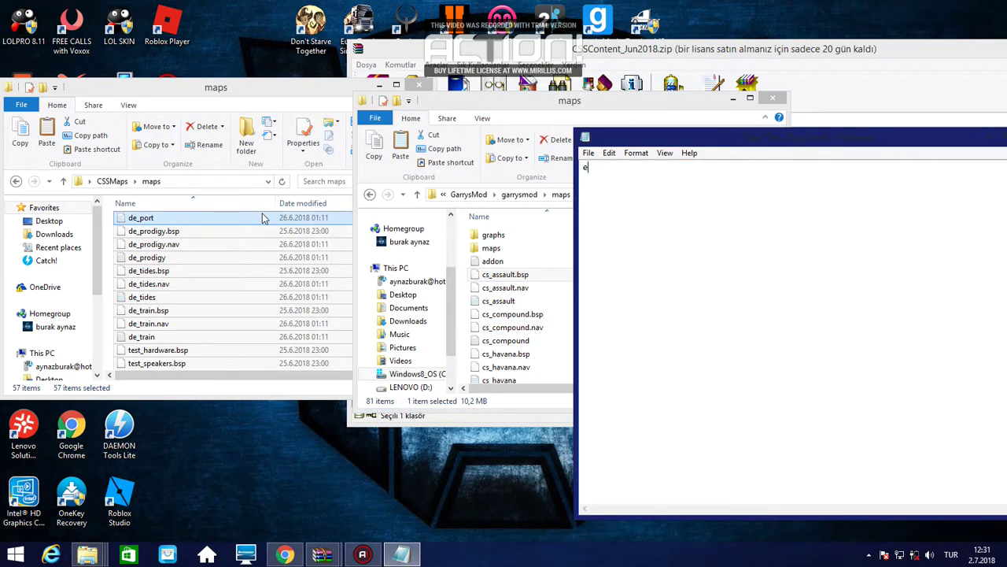
type("ben attım")
key("BackSpace")
key("BackSpace")
key("BackSpace")
key("BackSpace")
key("BackSpace")
key("BackSpace")
key("BackSpace")
key("BackSpace")
key("BackSpace")
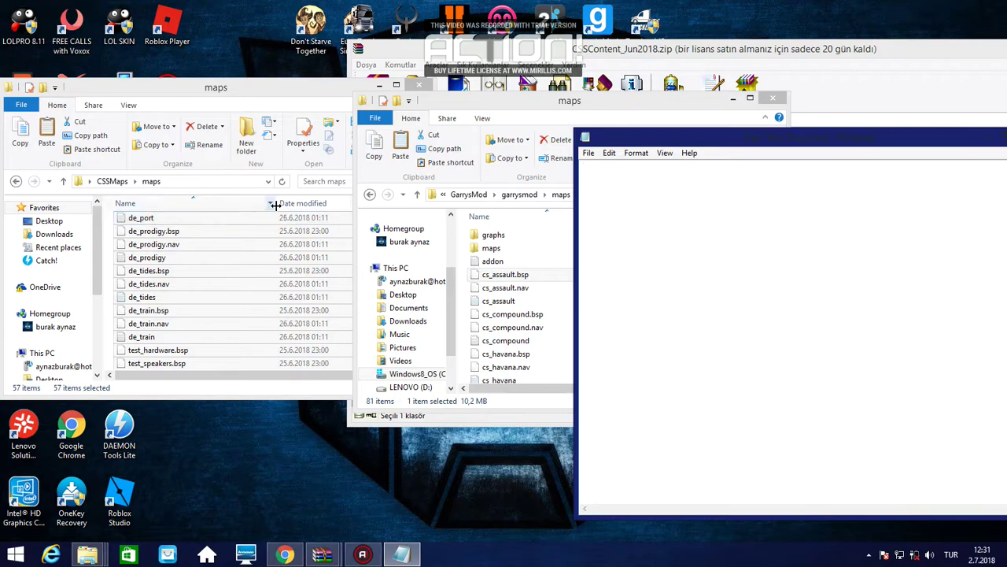
- Close the CSSMaps maps window and go back from the game's maps folder to garrysmod
left_click_drag(325, 101, 307, 100)
left_click(402, 84)
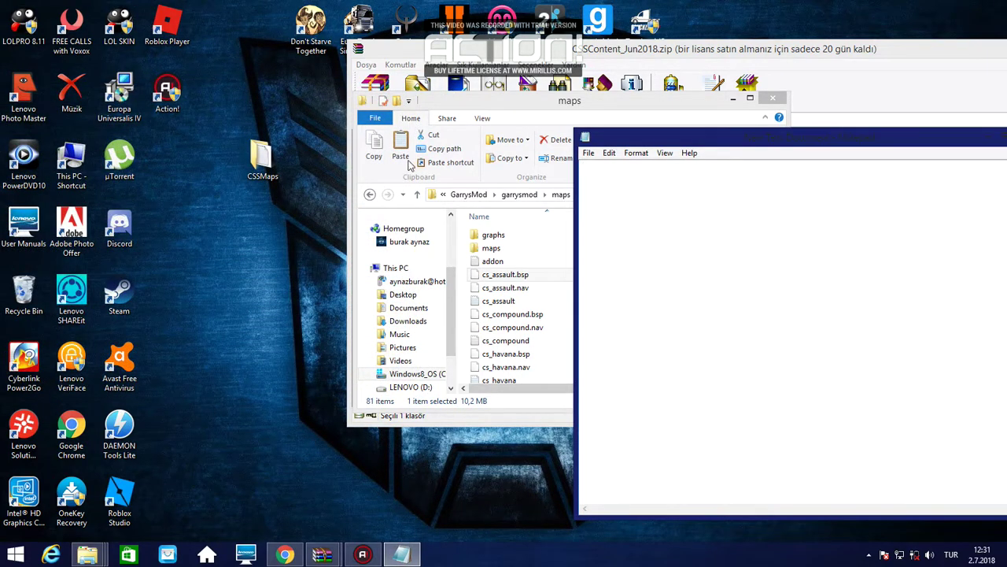
left_click(370, 195)
- Write "daha sonra otekı dosyayı atmanız gerekıyor" in the empty note
left_click(877, 219)
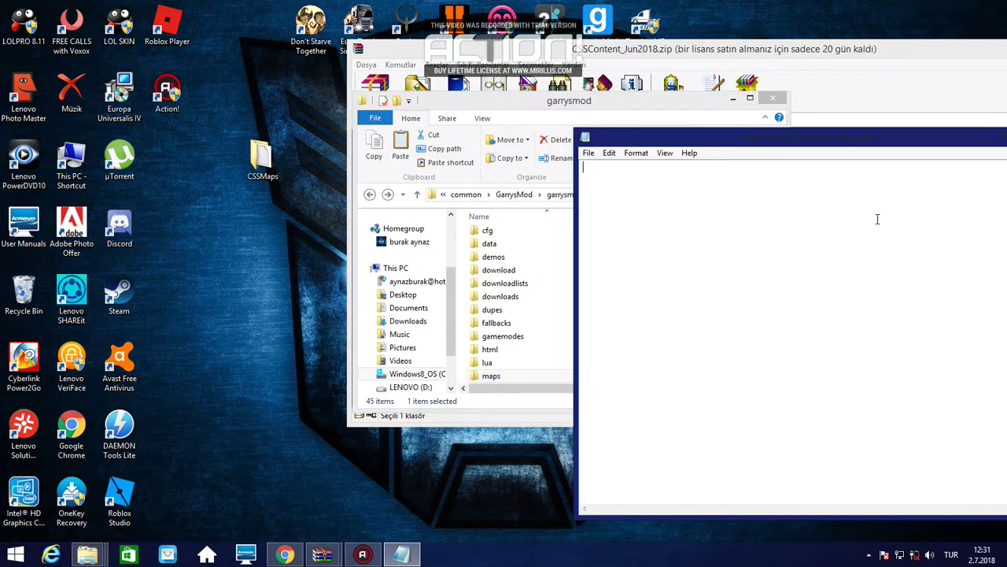
type("daha sonra otekı dosyayı atm")
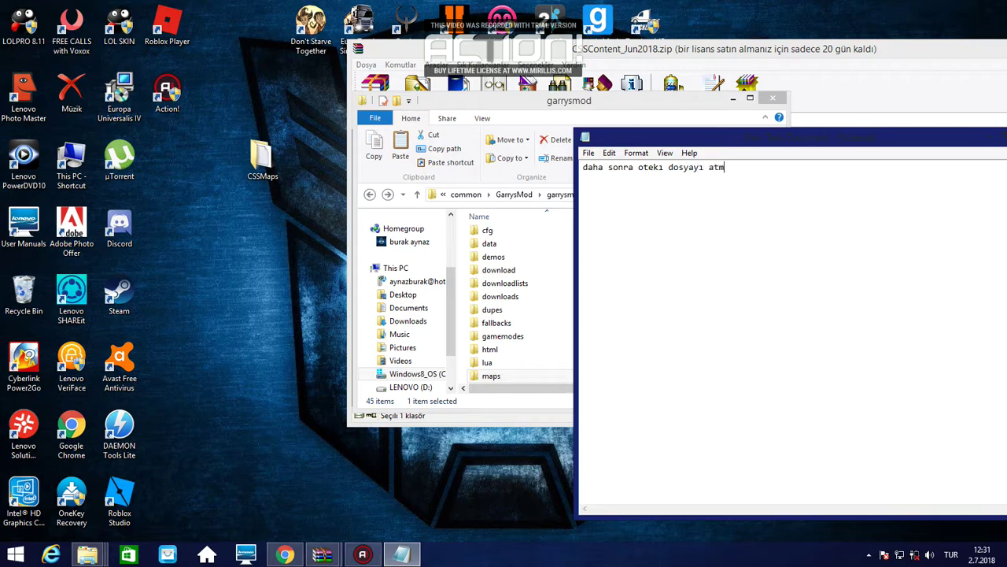
type("anız gerekıyor")
- Move the garrysmod folder window away from the archive and select the CSSContent folder in CSSContent_Jun2018.zip
left_click_drag(549, 102, 354, 233)
left_click(384, 164)
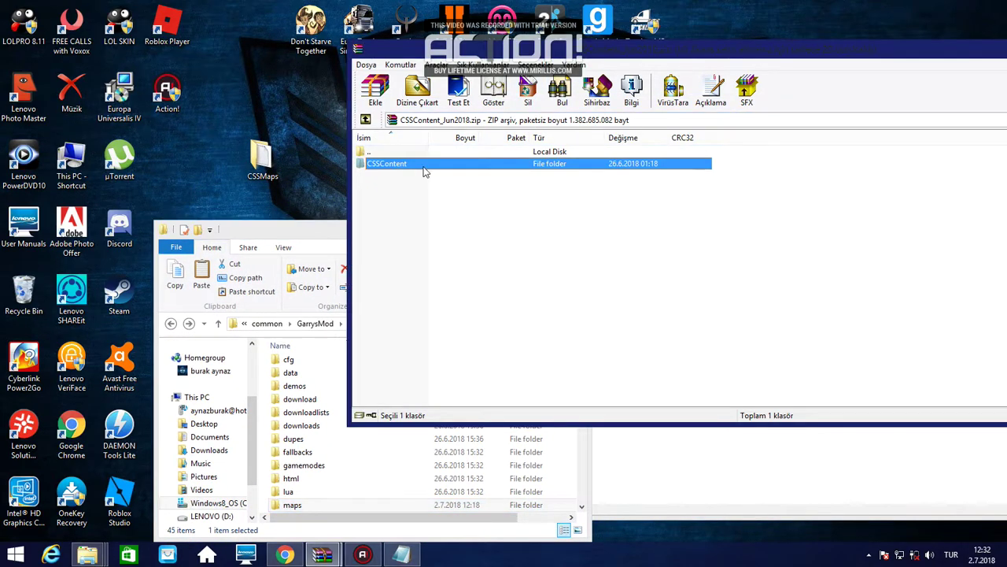
- Return to the note and add "csscontent olanı onuda dırek atmanız lazım"
left_click(731, 492)
left_click(867, 199)
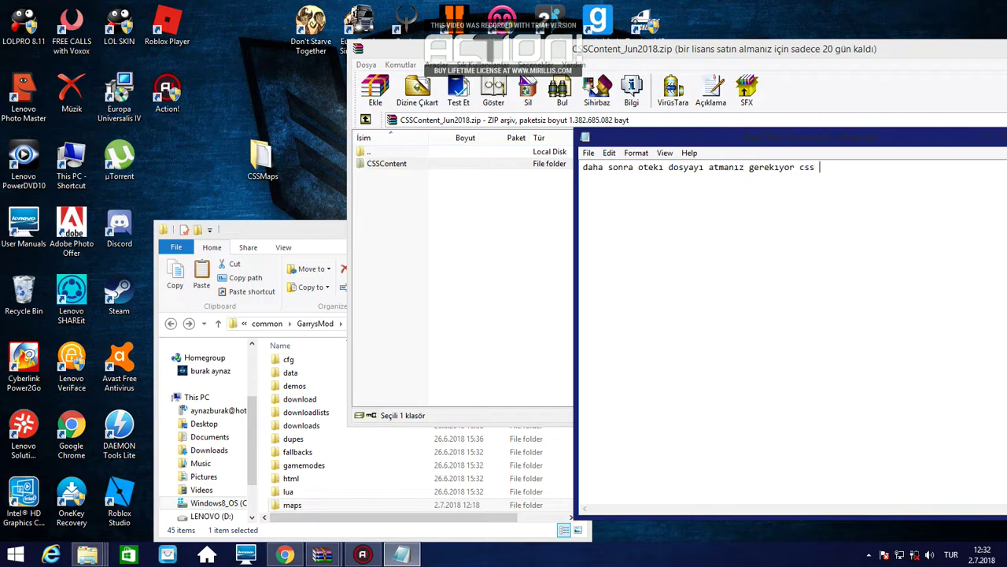
type("csscontent olanı onuda dırek atma")
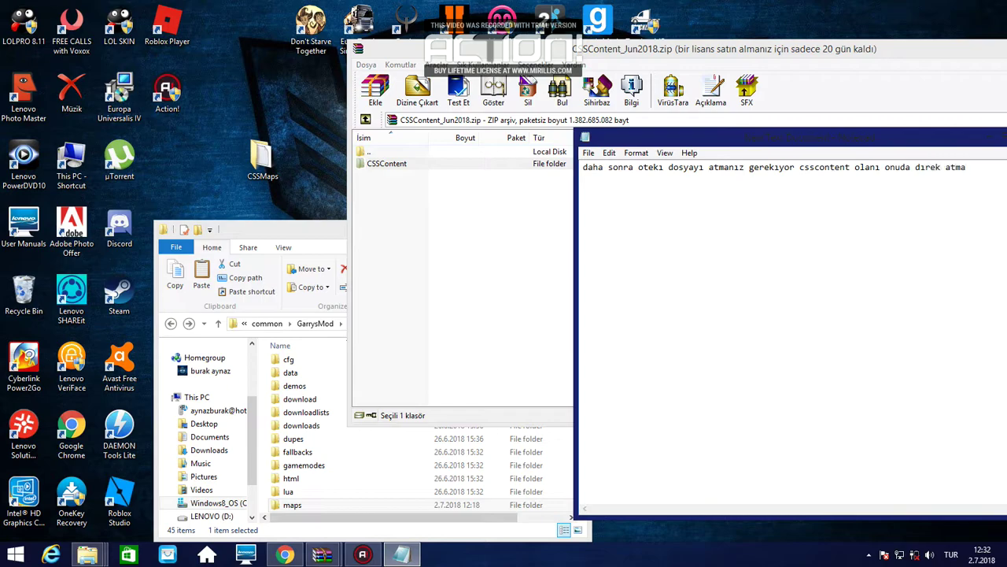
type("nız lazı")
- Move the note fully into view and add "dosya falan cıkarmadan" to its text
left_click_drag(846, 132, 724, 152)
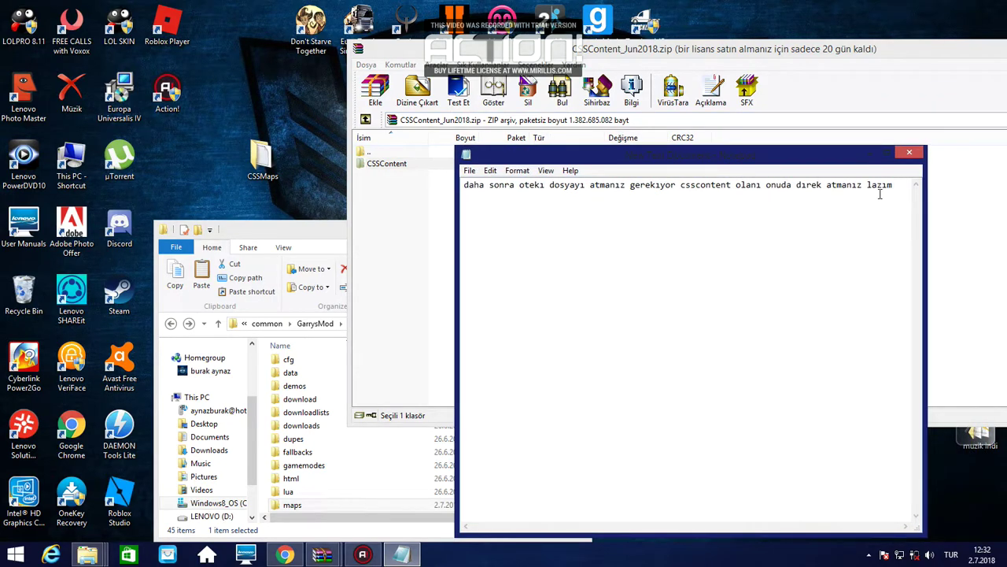
type("dosya falan c")
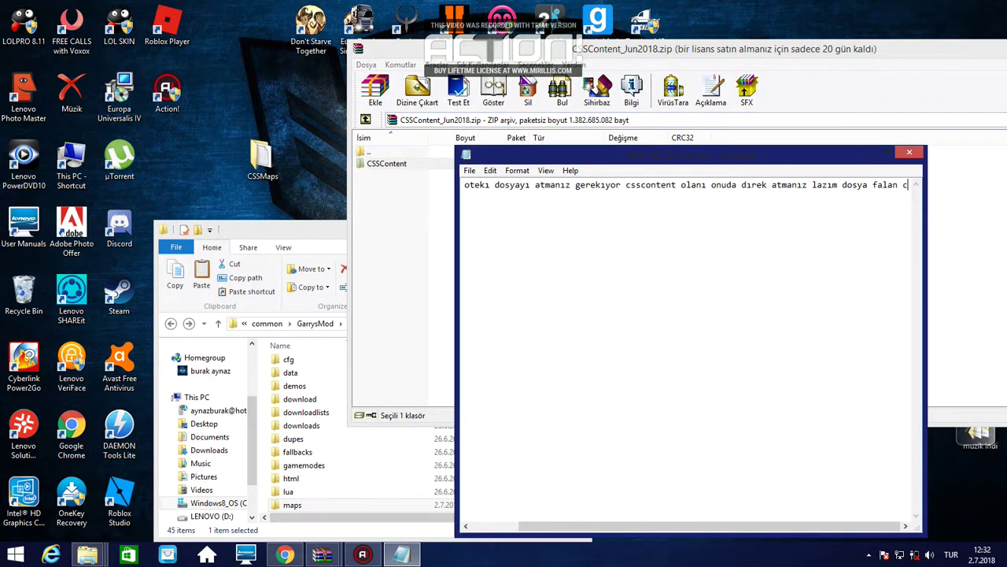
type("ıkarmadan")
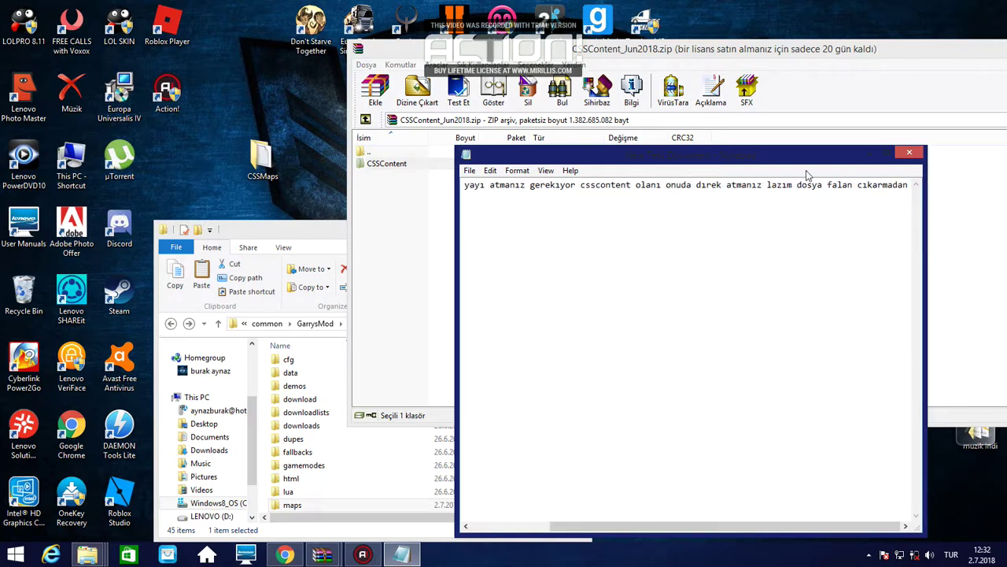
- Point out the CSSContent folder in the archive, clear the selection and return to the note
left_click(371, 192)
left_click(390, 165)
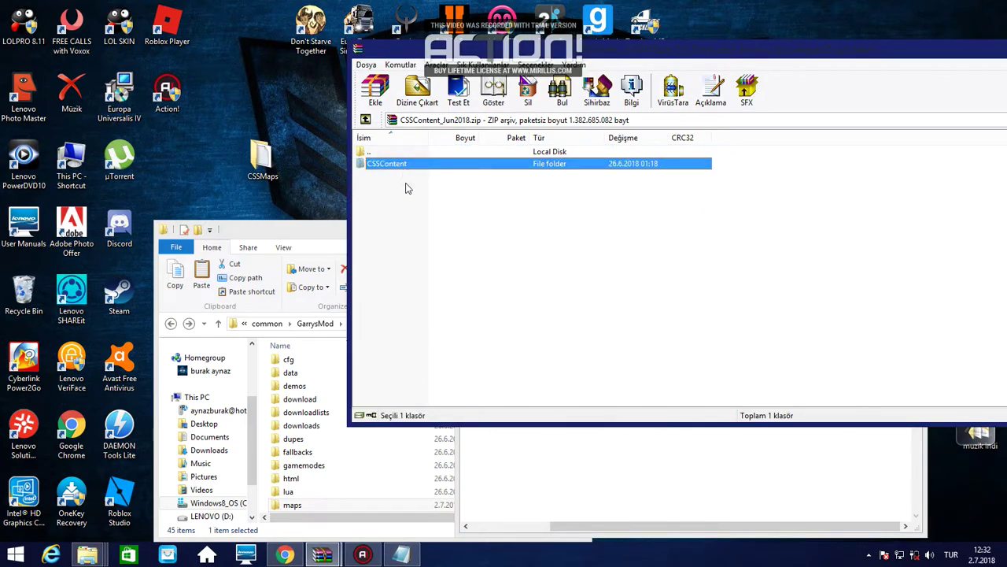
left_click(419, 229)
left_click(684, 470)
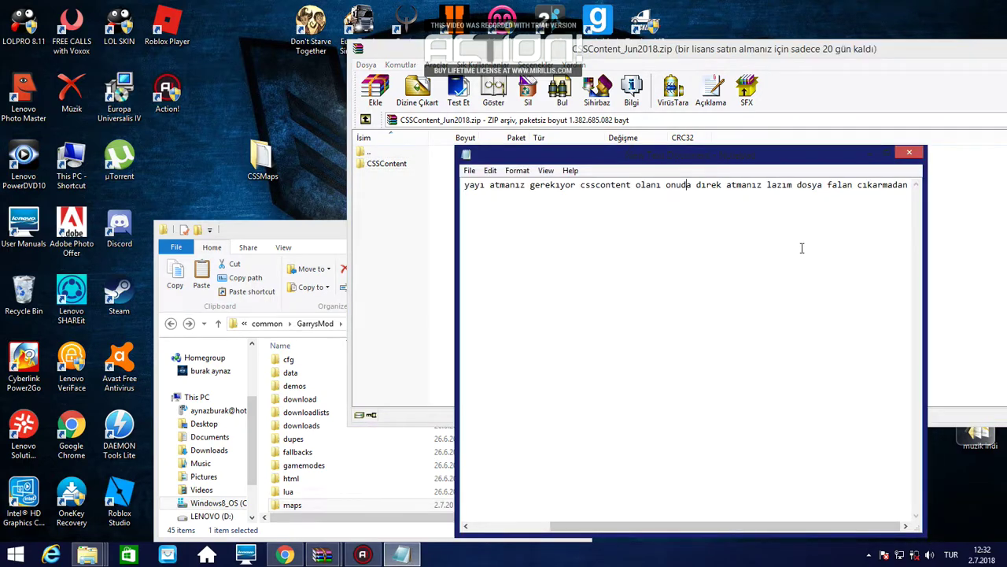
- Start a new line at the end of the note and write "bunu" on it
left_click_drag(905, 208, 807, 205)
left_click(800, 207)
left_click_drag(895, 185, 983, 185)
left_click(907, 220)
key("Return")
type("bunu")
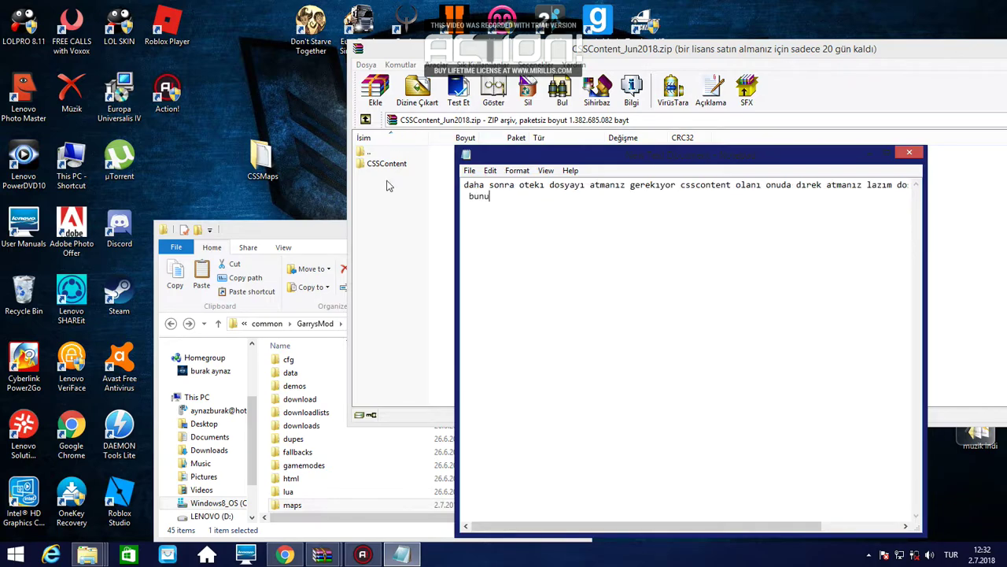
- Point out the addons folder inside garrysmod and continue the note with "addons a atmamız gerekıyor"
left_click(268, 234)
scroll(362, 394, "up", 2)
left_click(360, 364)
left_click(748, 329)
type("addons a atmamız gerekıyor")
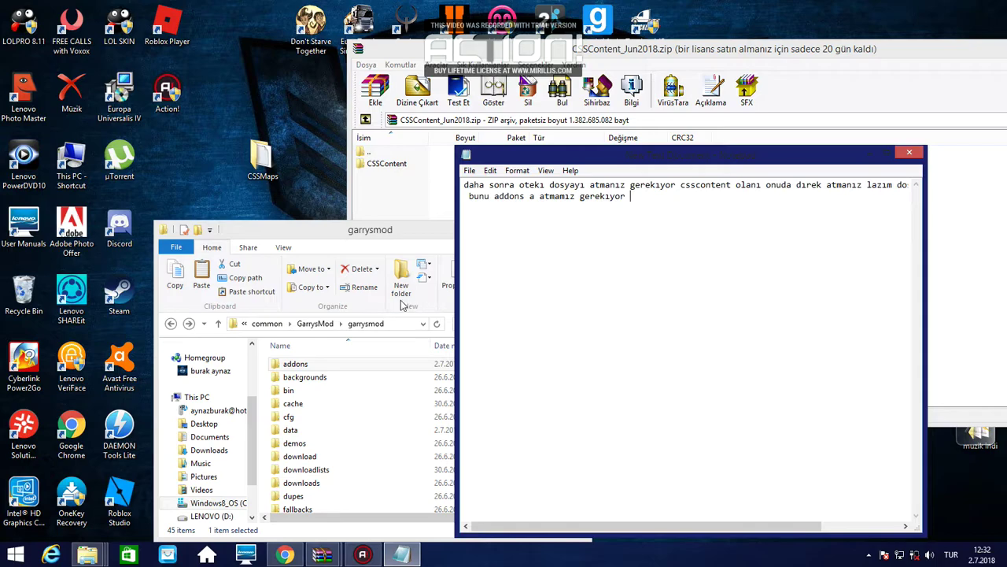
- Demonstrate placing the archive's CSSContent folder inside the addons folder and add "bu şekılde atıcak" to the note
double_click(319, 364)
left_click_drag(380, 163, 316, 429)
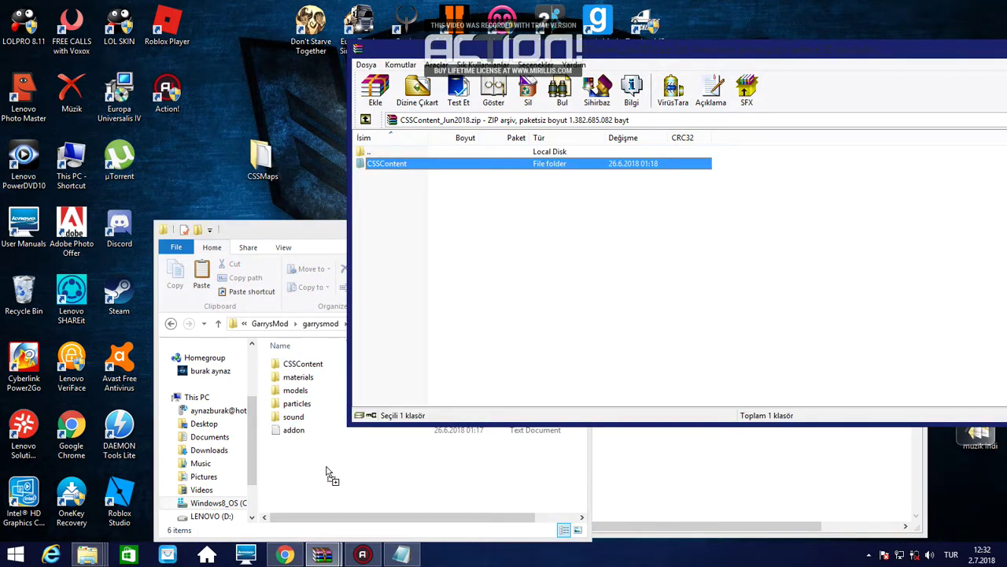
left_click(686, 485)
type("bu şekılde")
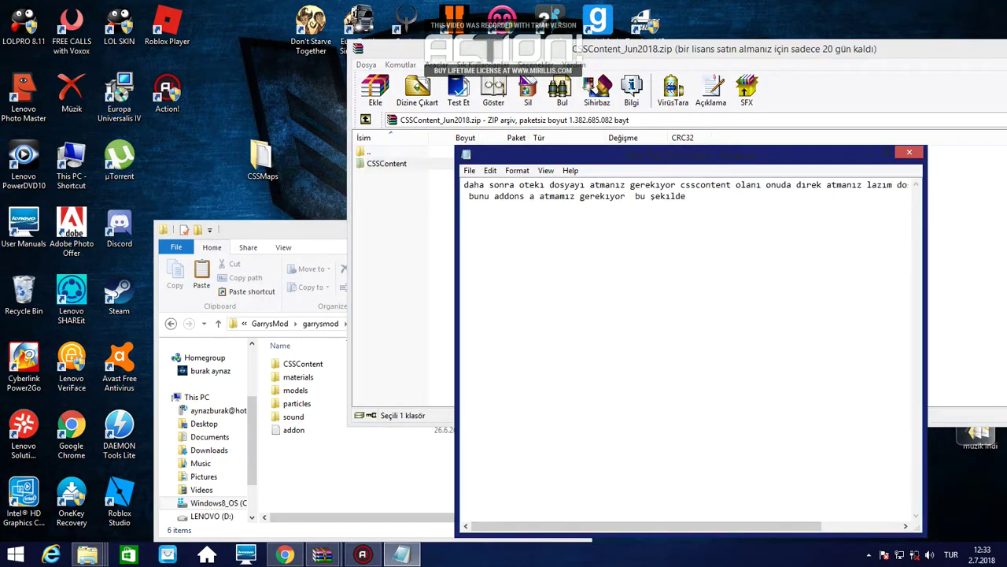
type(" atıcak")
- Add the note line "sorun cozuluyor ben denedım cok fazla olmamıstı ancak bu sekılde duzeldı ıstersenız bakalım duzelmıs mı oyun"
type(" sorun ")
type("cozuluyor ben")
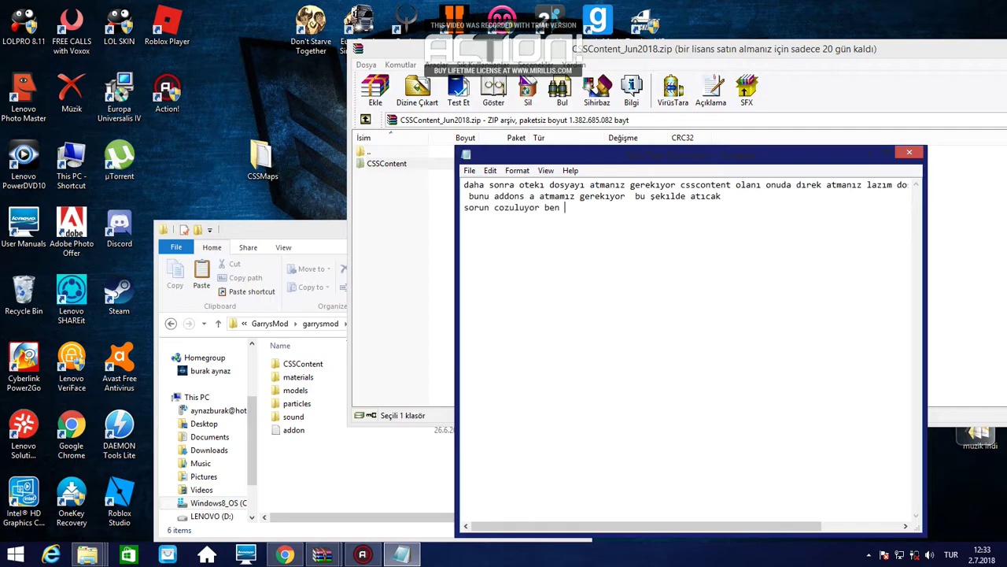
type(" denedım cok fazla olmamıstı")
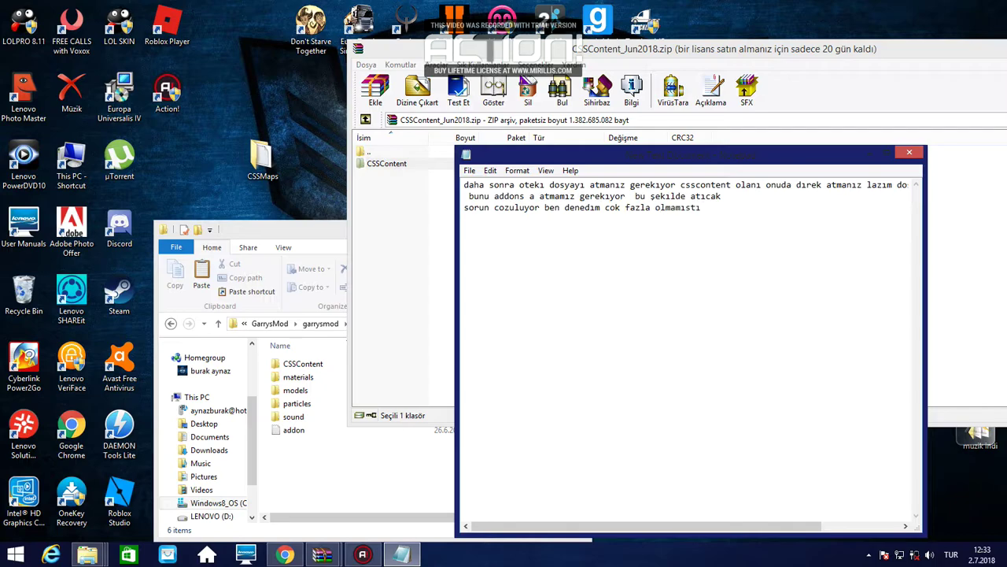
type(" ancak bu sekılde duzeld")
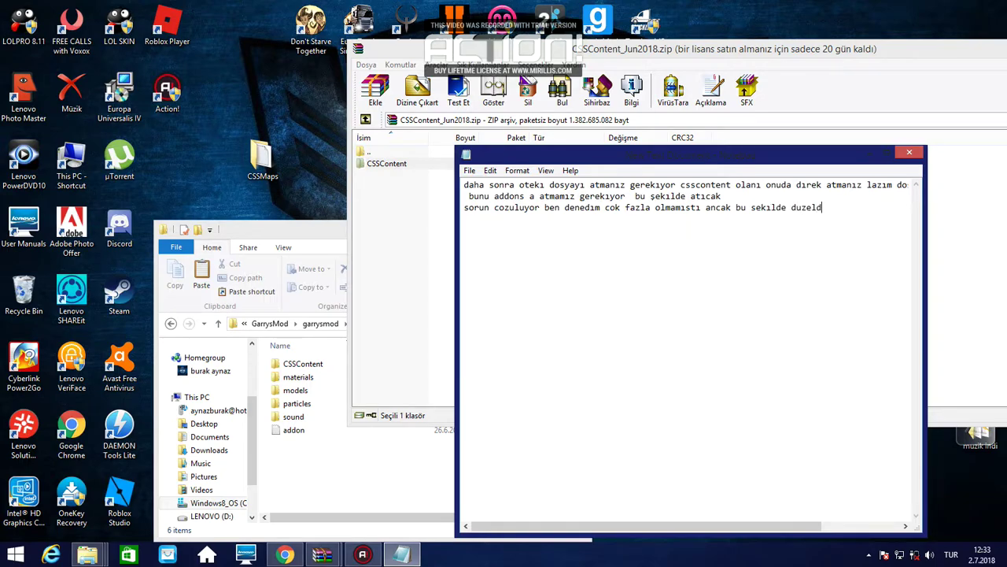
type("ı ıstersenız bakalım duzelmıs")
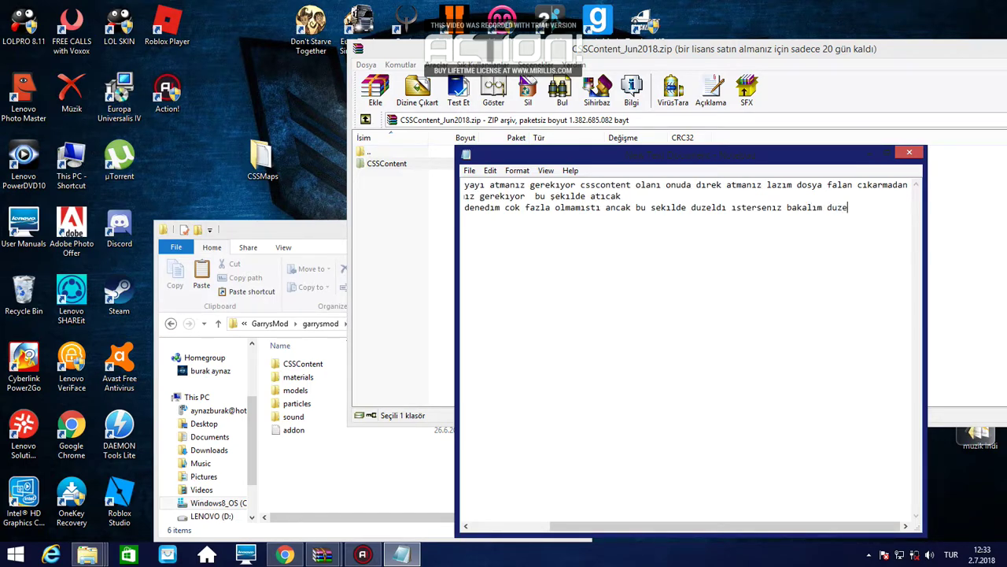
type(" mı oyu")
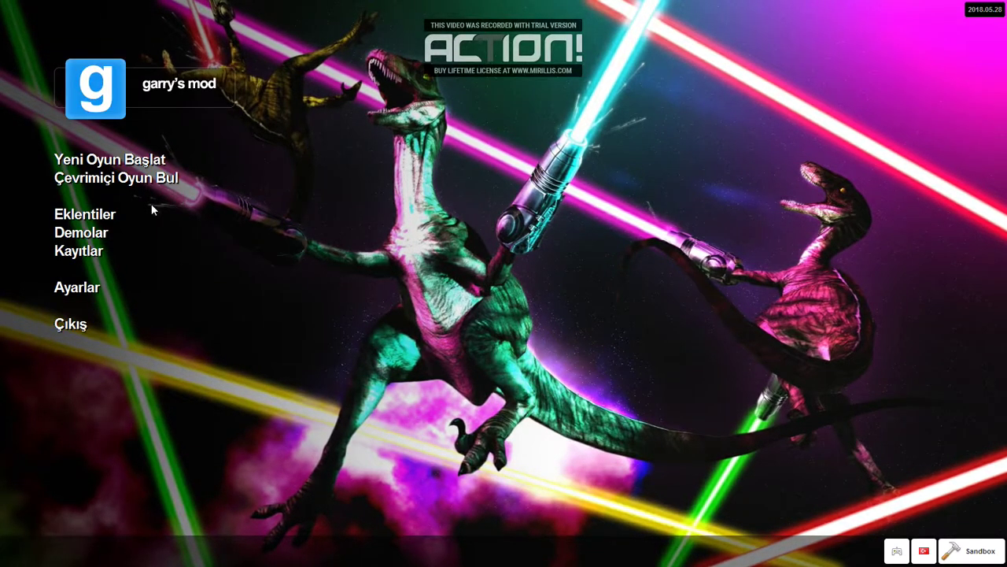
- Switch to Garry's Mod, join the [TR]Owlsgaming Murder server from the online Murder list and dismiss its rules window
left_click(122, 180)
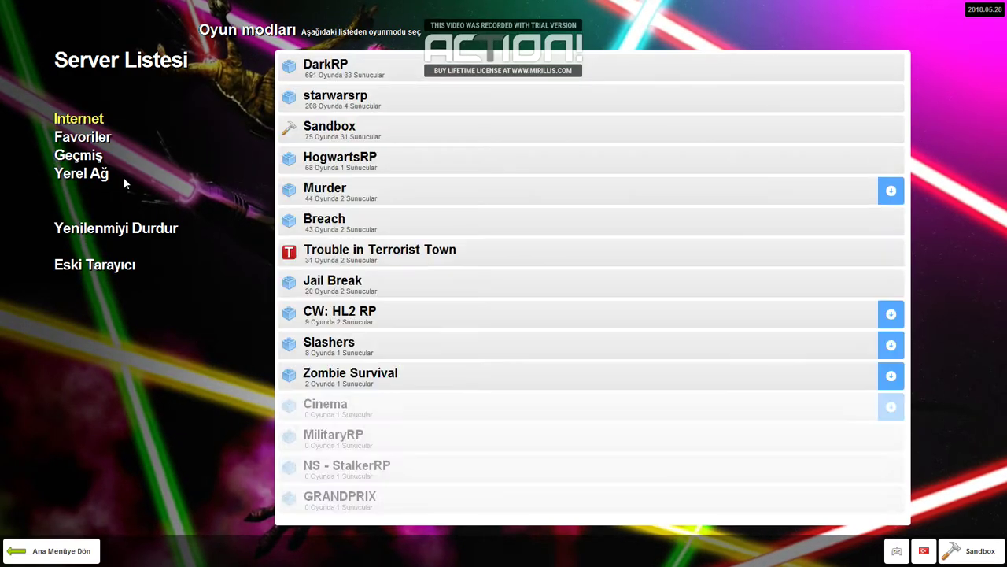
left_click(329, 226)
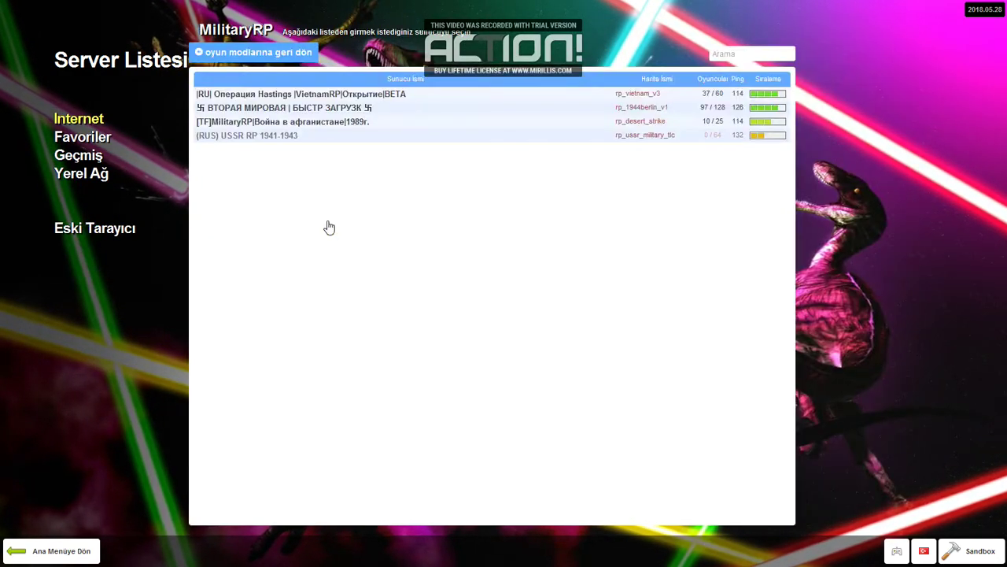
left_click(212, 50)
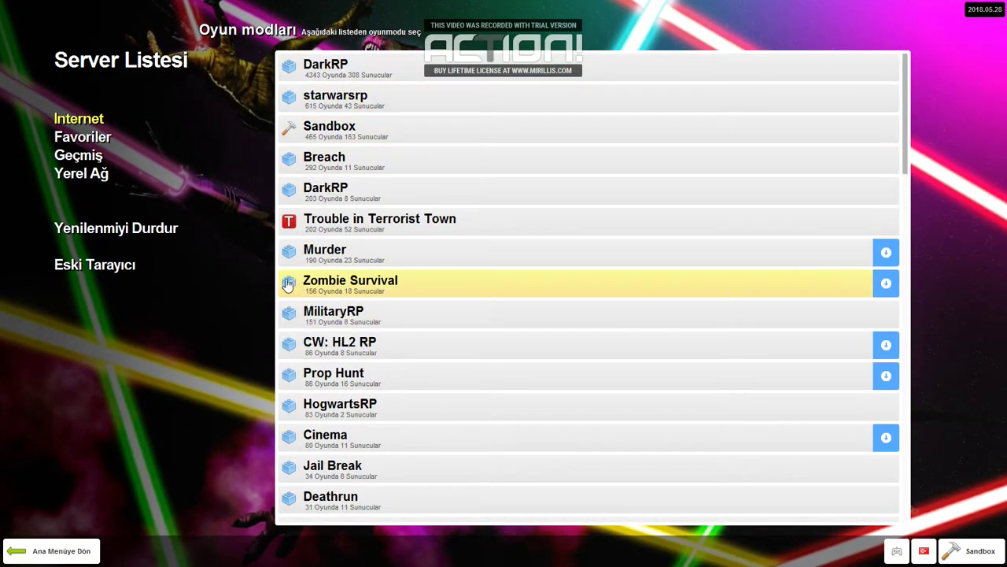
left_click(338, 228)
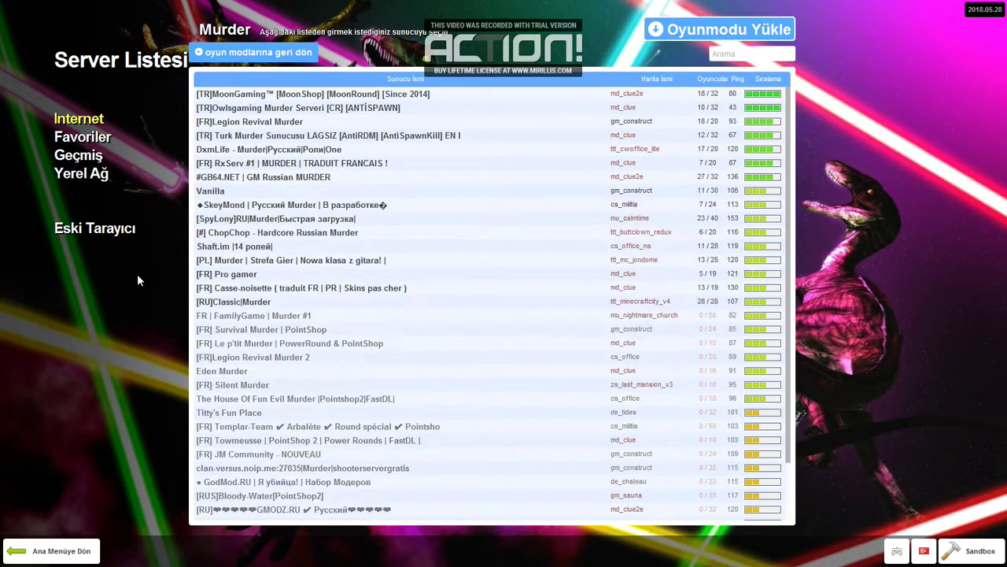
left_click(260, 107)
double_click(260, 107)
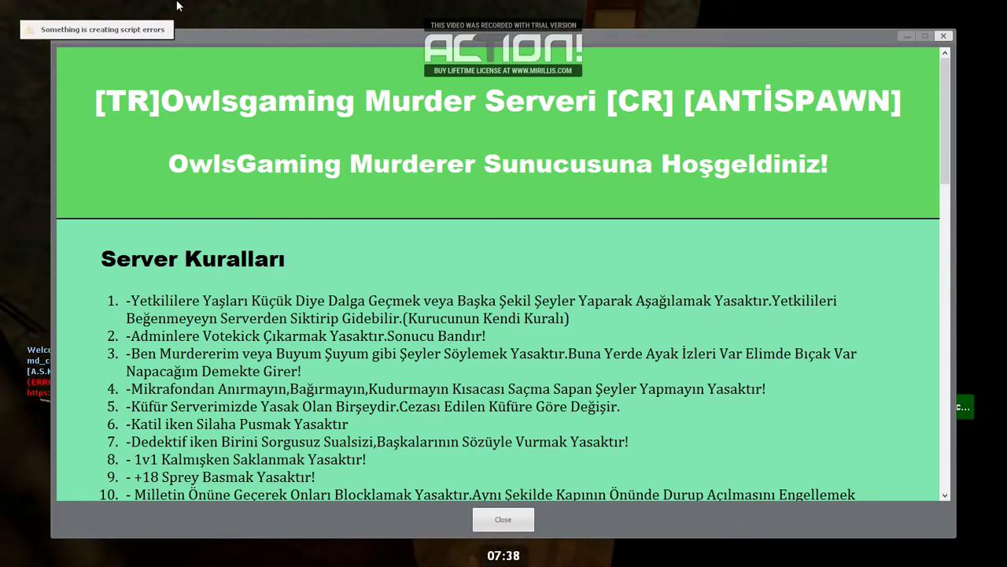
left_click(517, 524)
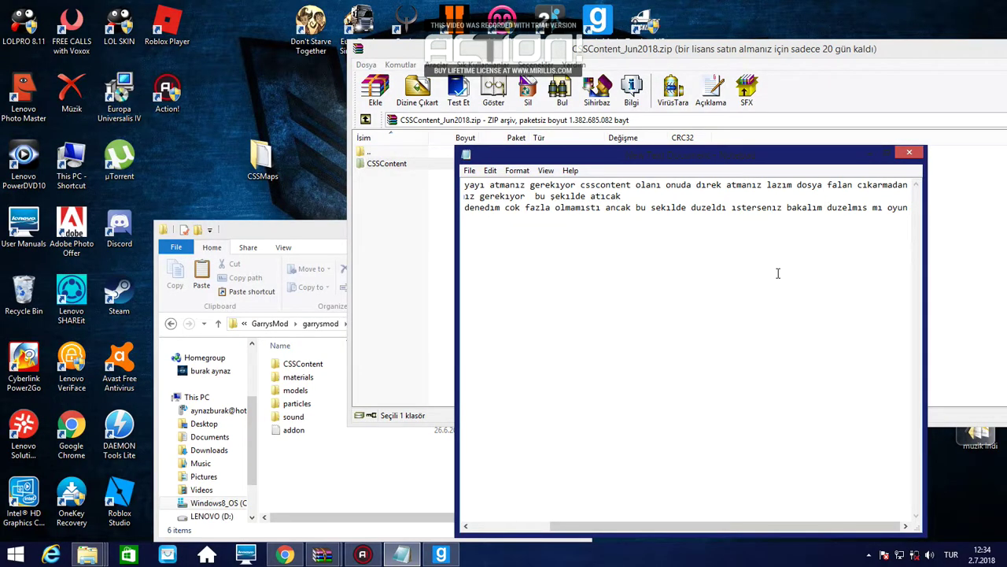
key("Return")
type("gordun")
key("BackSpace")
key("BackSpace")
key("BackSpace")
key("BackSpace")
key("BackSpace")
key("BackSpace")
key("BackSpace")
key("BackSpace")
key("BackSpace")
key("BackSpace")
key("BackSpace")
key("BackSpace")
key("BackSpace")
key("BackSpace")
key("BackSpace")
key("BackSpace")
key("BackSpace")
key("BackSpace")
key("BackSpace")
key("BackSpace")
key("BackSpace")
key("BackSpace")
key("BackSpace")
key("BackSpace")
key("BackSpace")
key("BackSpace")
key("BackSpace")
key("BackSpace")
key("BackSpace")
key("BackSpace")
key("BackSpace")
key("BackSpace")
key("BackSpace")
key("BackSpace")
key("BackSpace")
key("BackSpace")
key("BackSpace")
key("BackSpace")
key("BackSpace")
- Replace the whole note with "gordunuz bu server benım sıkıntılıydı her yer duzeldı ızledıgınız ıcın tesekkurler :)" and start closing the note
key("ctrl+a")
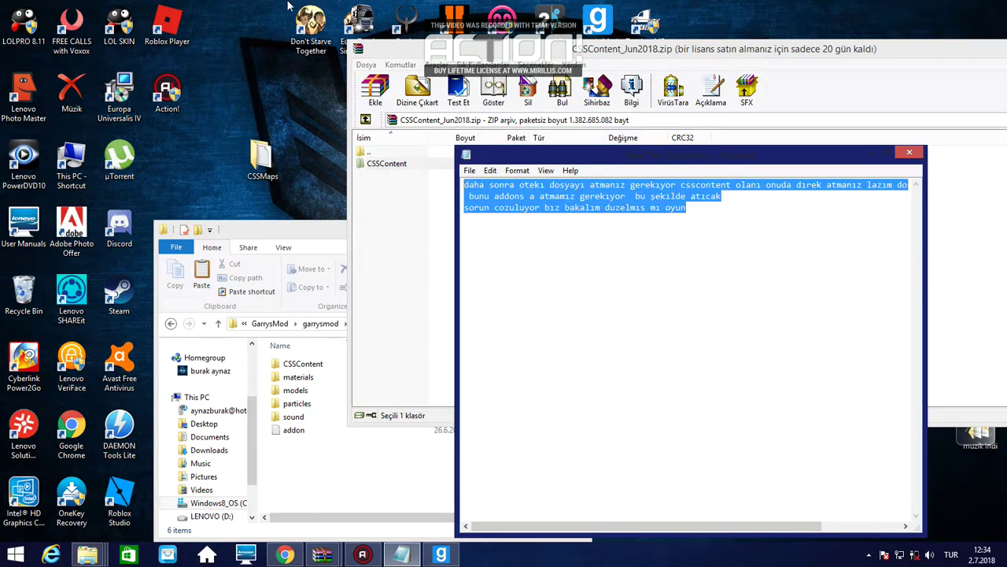
key("BackSpace")
type("gordunuz bu serv")
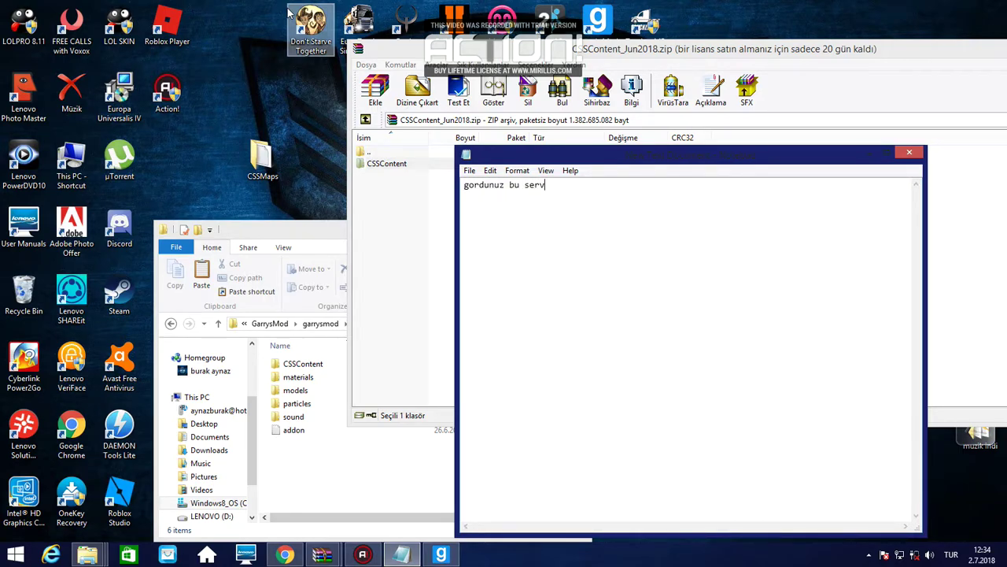
type("er benım sıkıntılıydı her yer duzel")
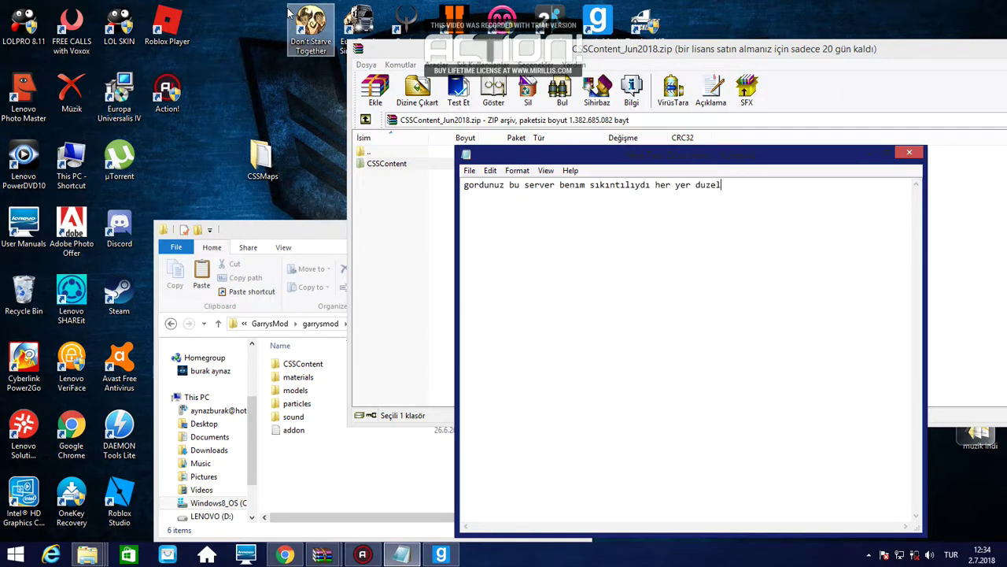
type("dı ızledıgınız ıcın tesekkurler :)")
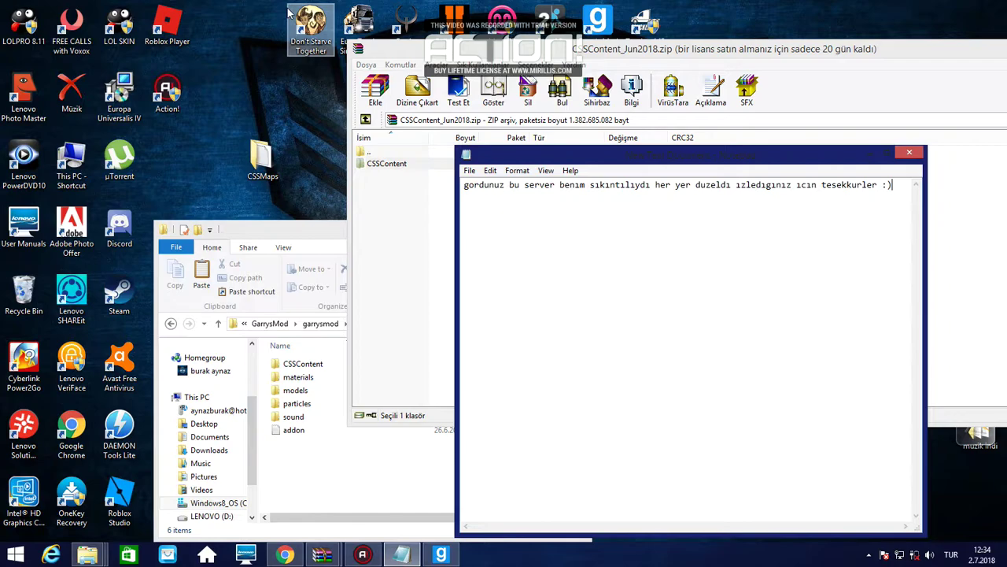
left_click(907, 152)
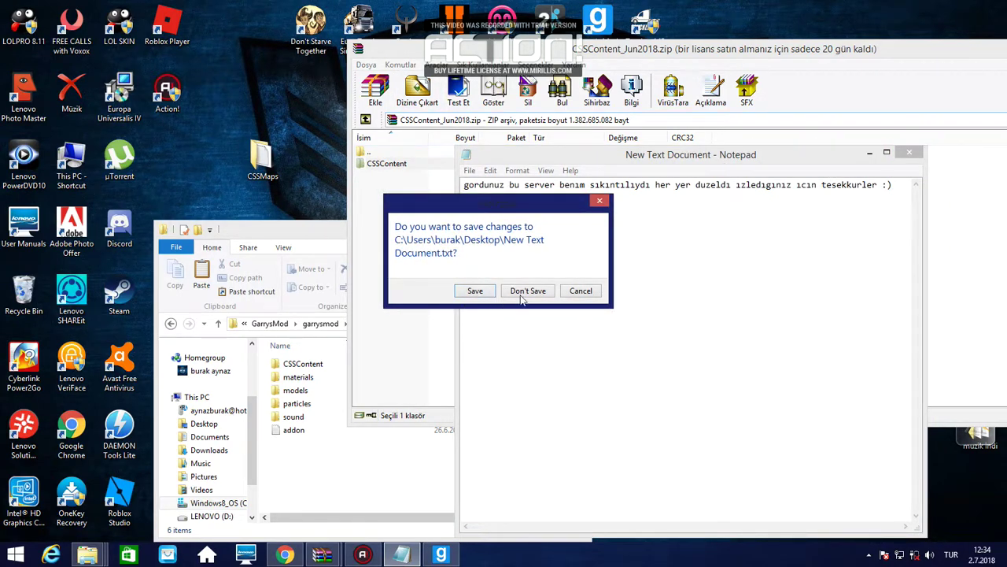